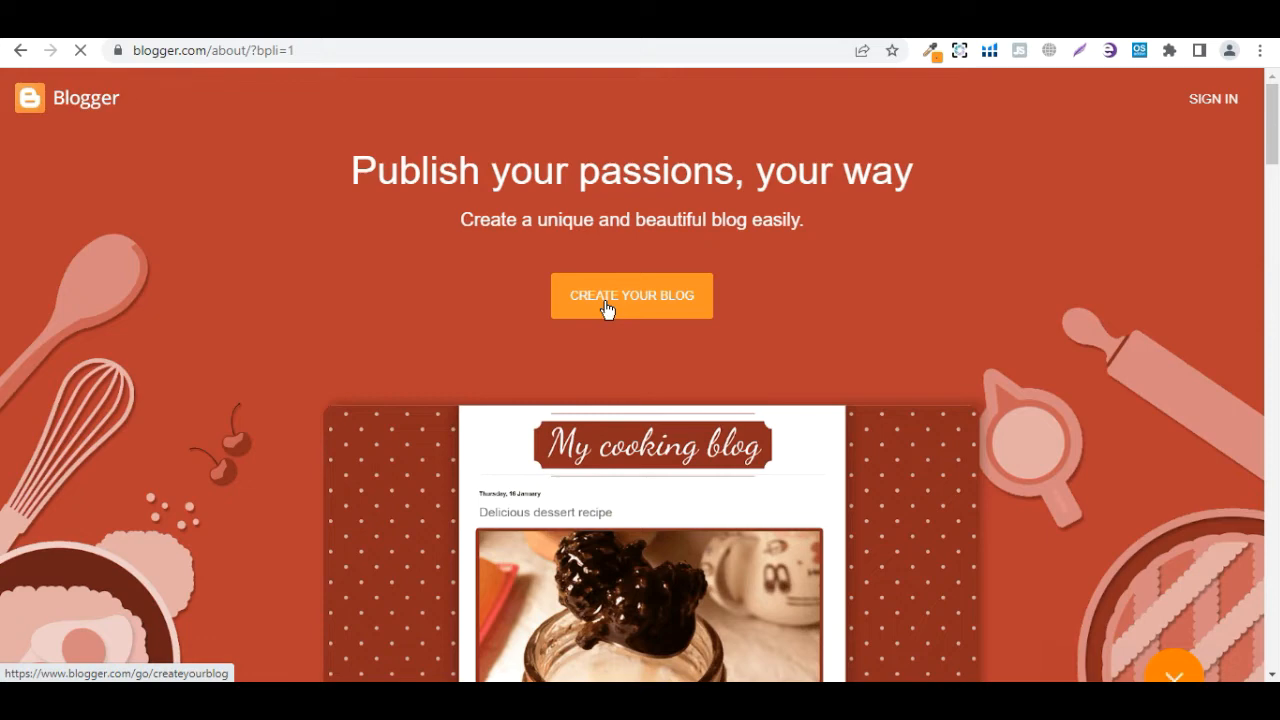
# Start creating a blog and sign in to the Google account with the account password
pyautogui.click(609, 308)
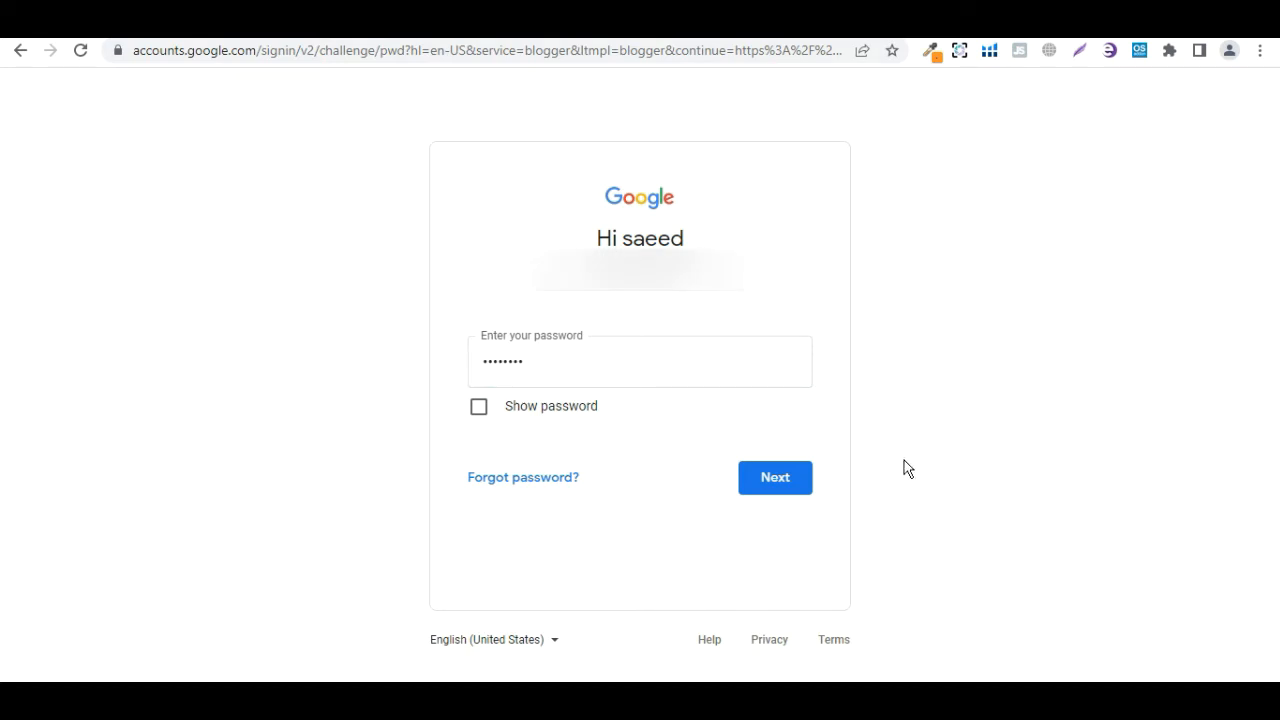
pyautogui.click(805, 480)
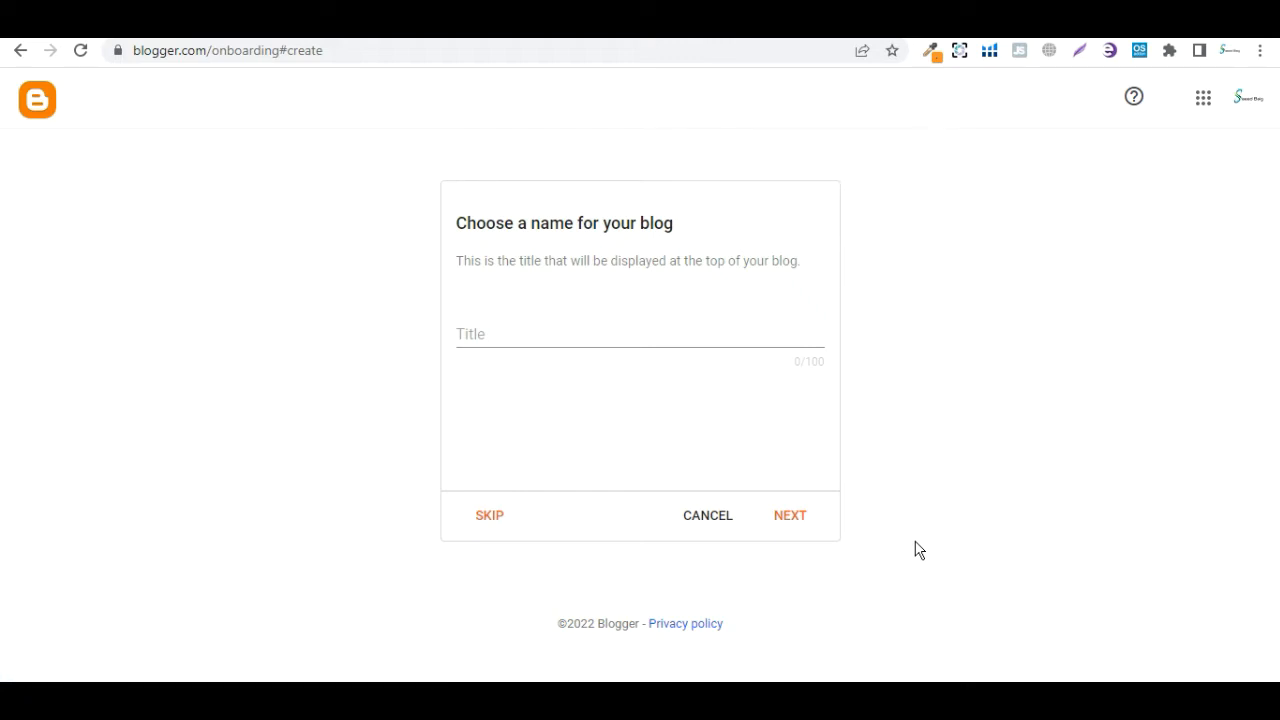
# Enter techblog as the blog's title and continue to the address setup
pyautogui.click(566, 340)
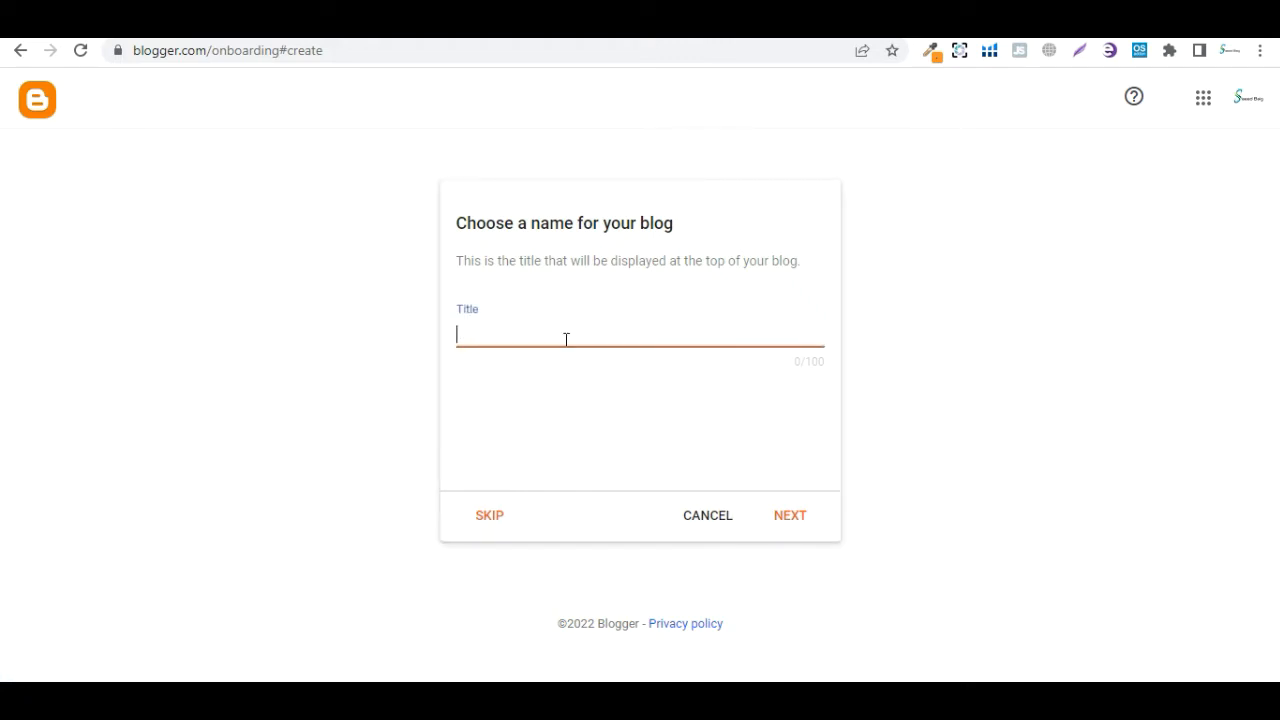
pyautogui.write('techblog')
pyautogui.click(798, 522)
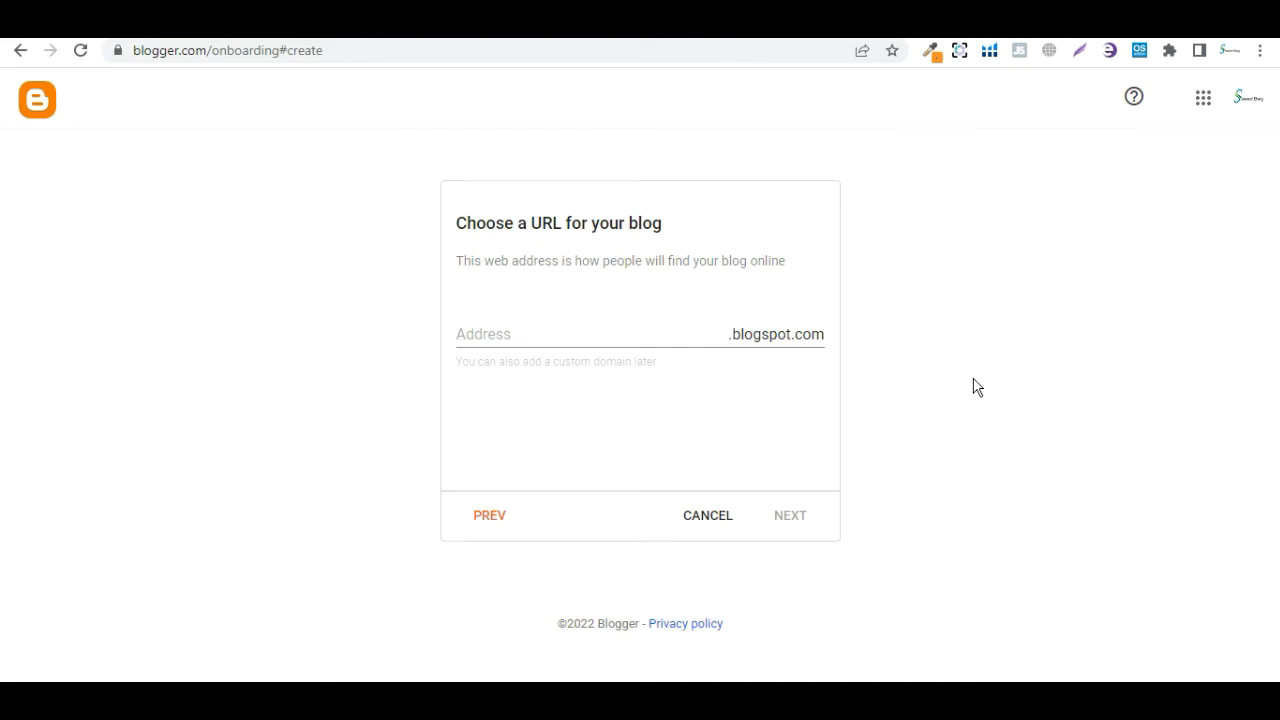
# Set the blog's web address to techsblog123.blogspot.com and continue to the display name
pyautogui.click(526, 337)
pyautogui.write('techblog')
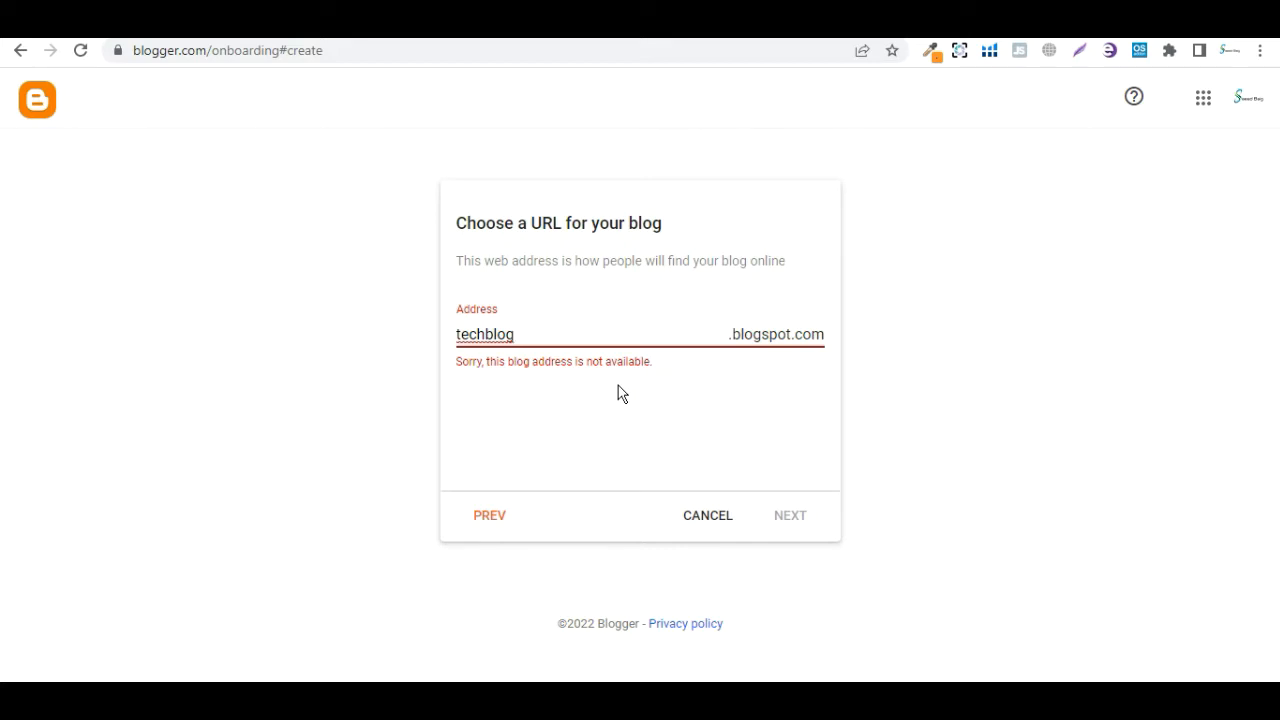
pyautogui.write('_')
pyautogui.press('BackSpace')
pyautogui.write('123')
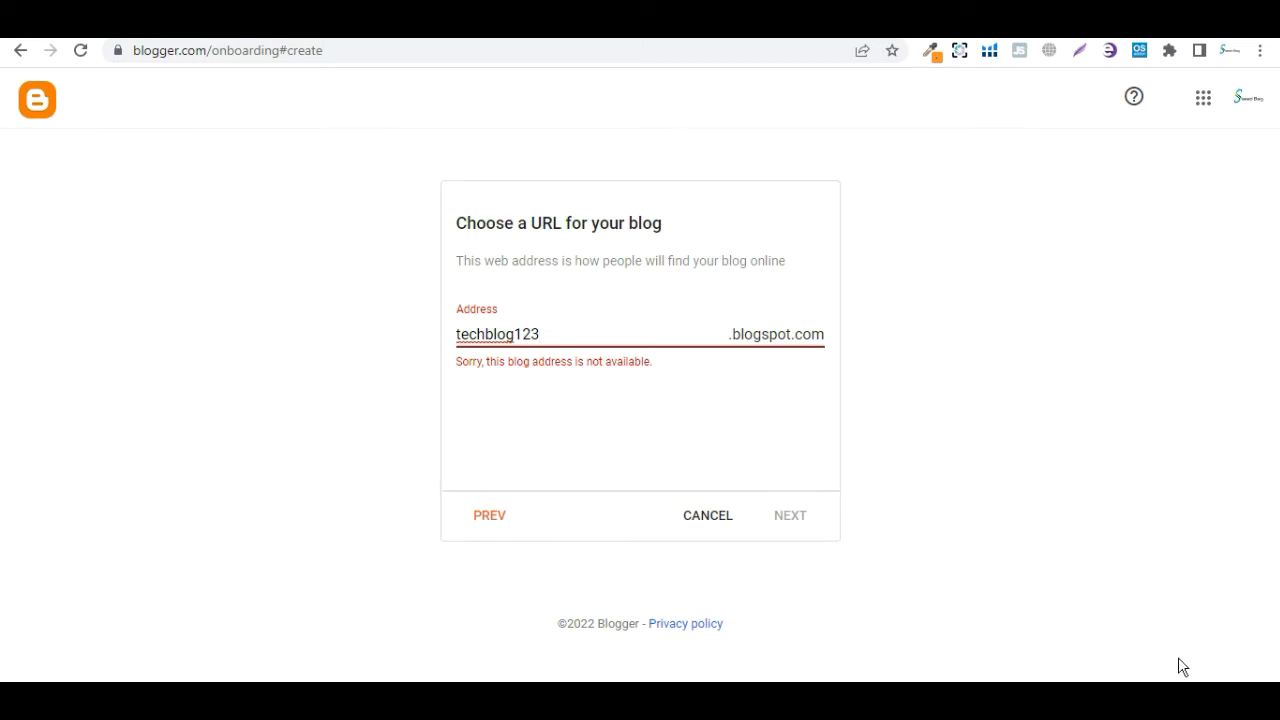
pyautogui.click(787, 516)
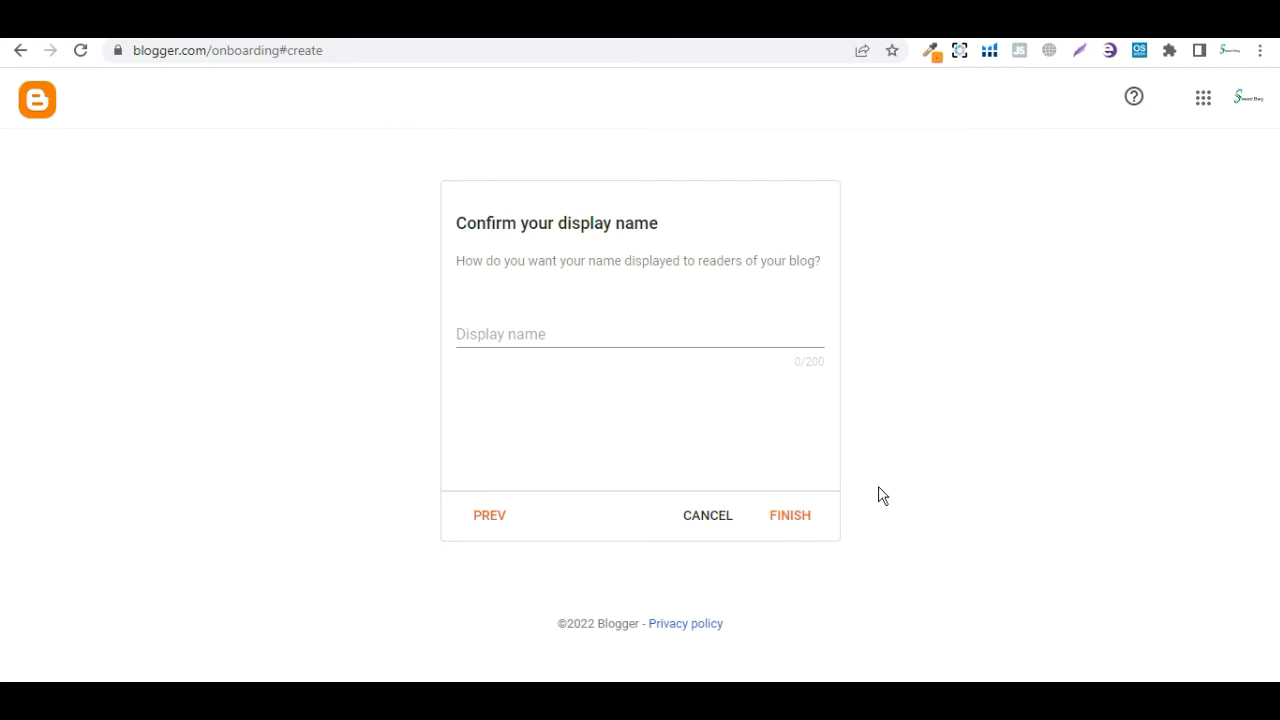
# Set the display name to TechBlog and finish creating the blog
pyautogui.click(648, 335)
pyautogui.write('TechBlog')
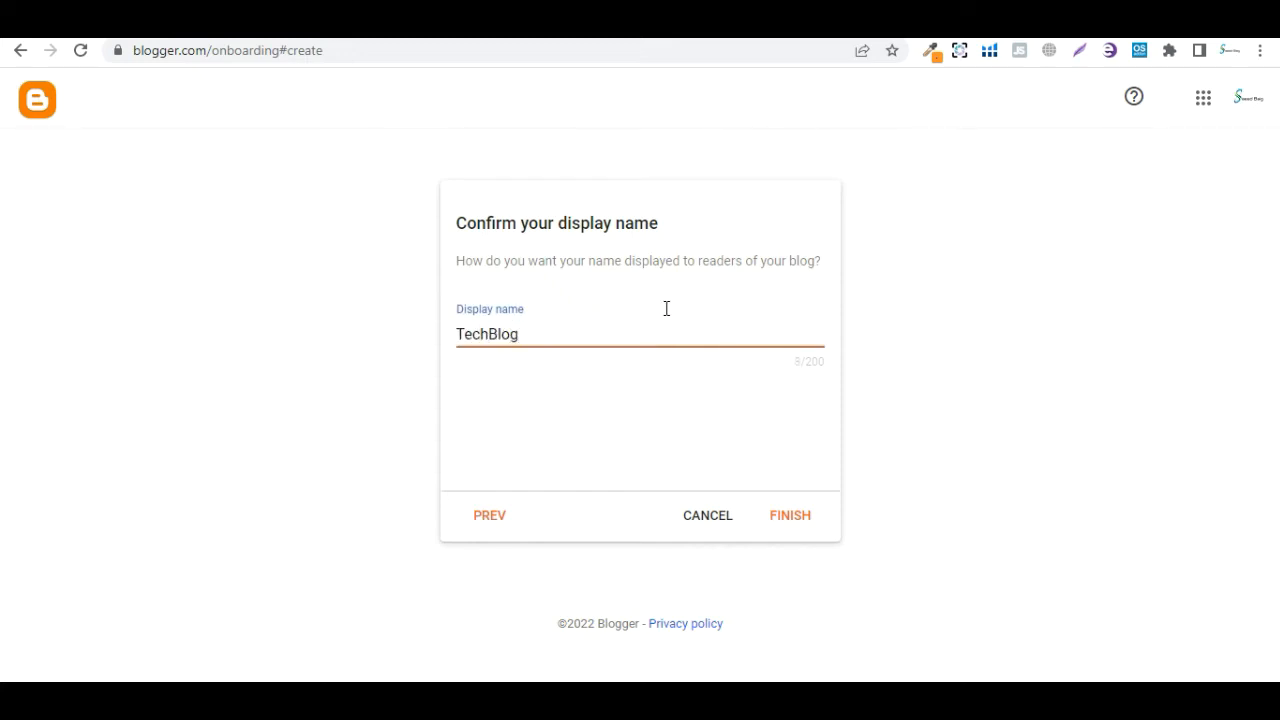
pyautogui.click(806, 514)
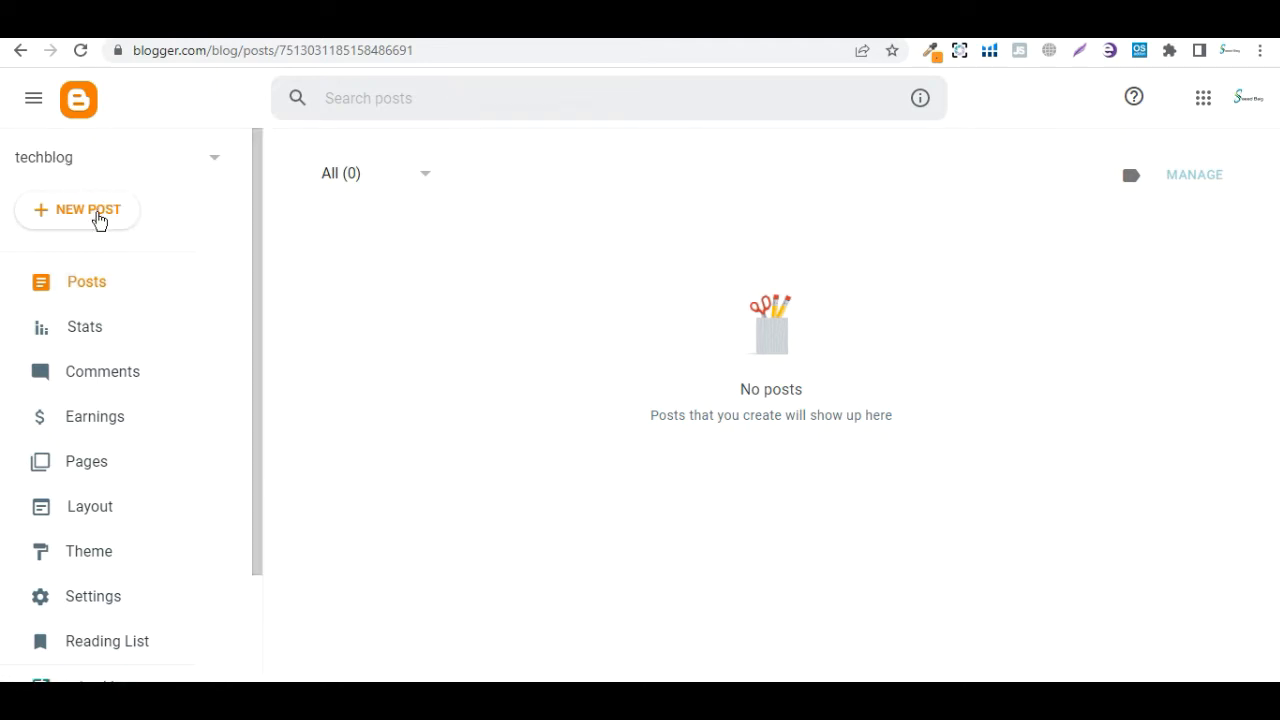
# Look at the blog's Posts and Stats sections, including the time-range options for the statistics
pyautogui.click(143, 291)
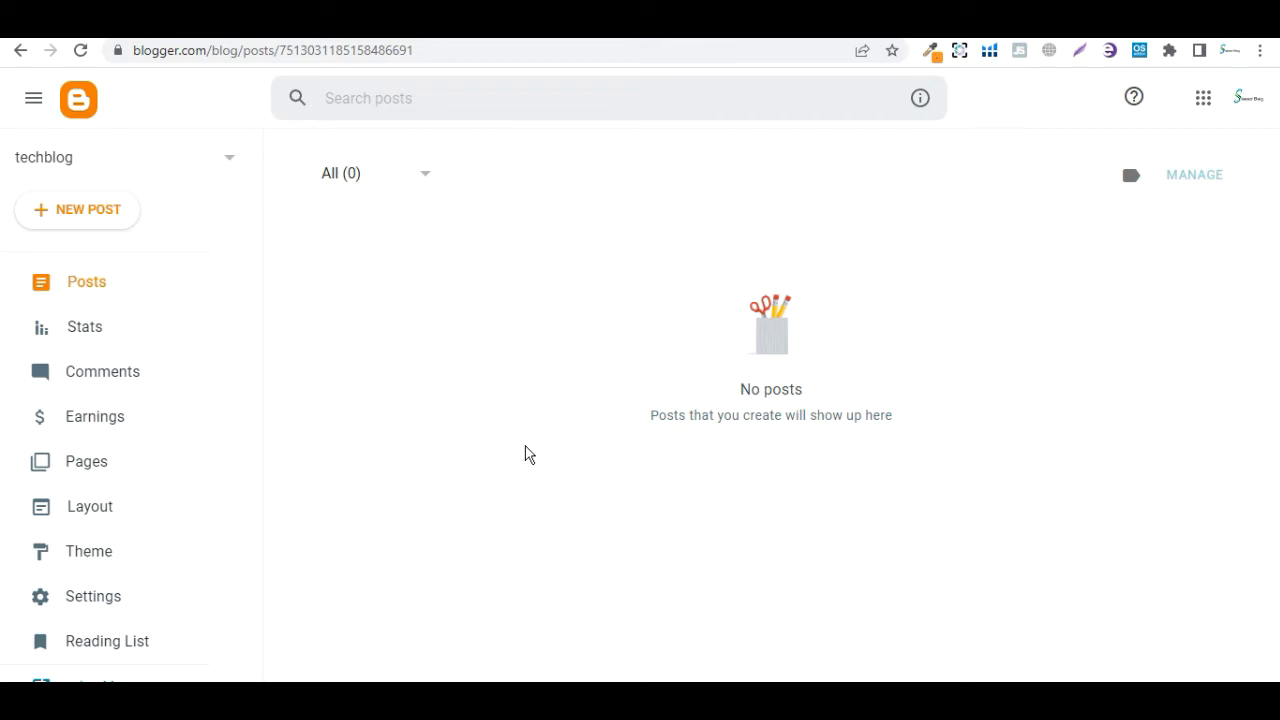
pyautogui.click(48, 327)
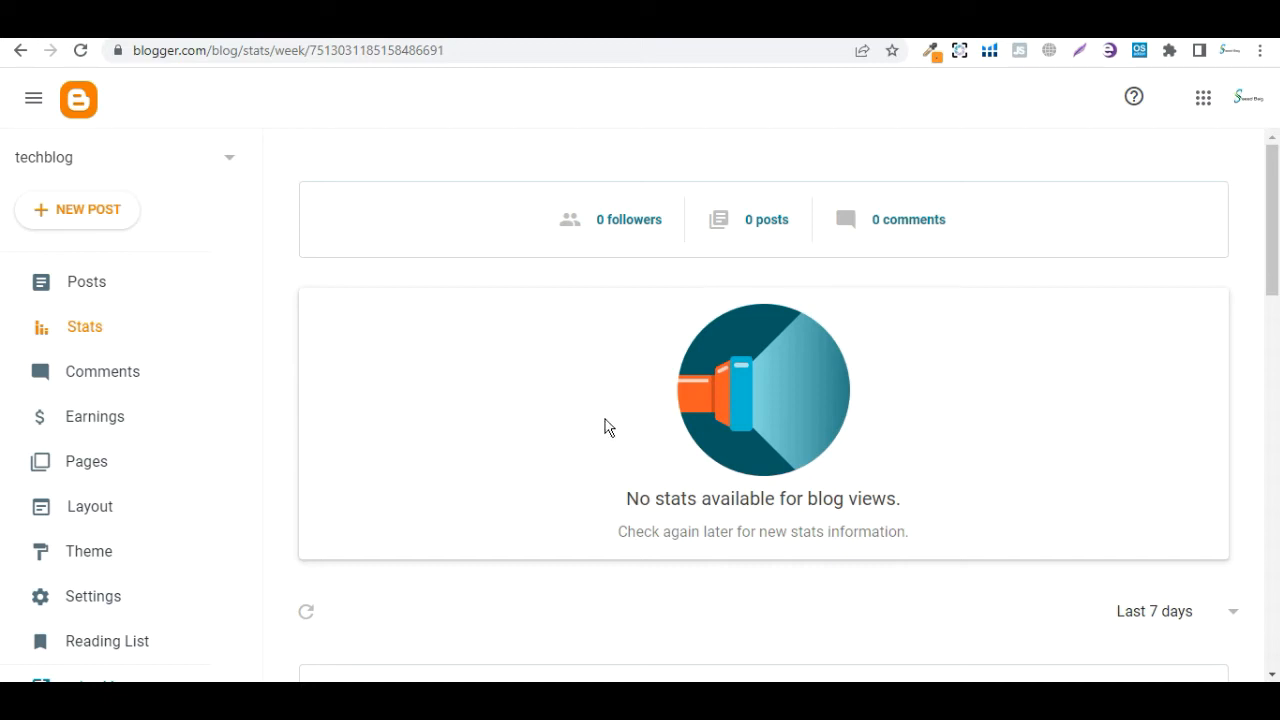
pyautogui.click(1210, 610)
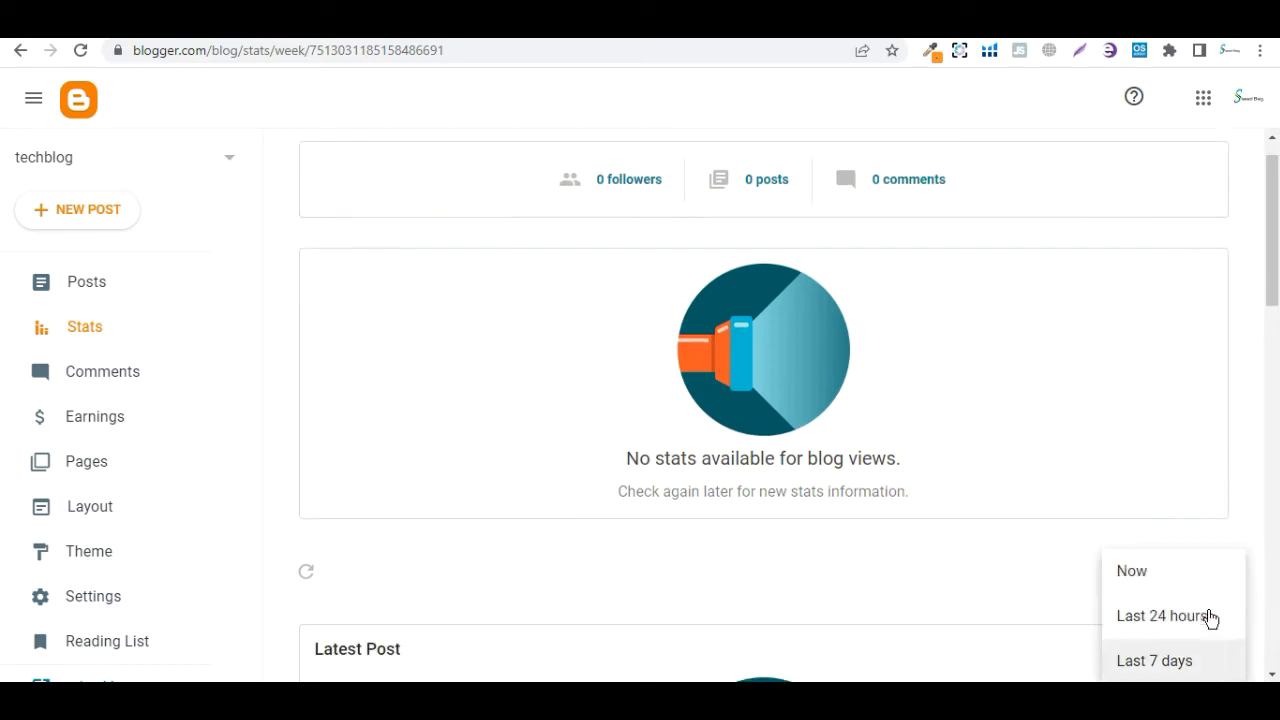
pyautogui.click(1250, 536)
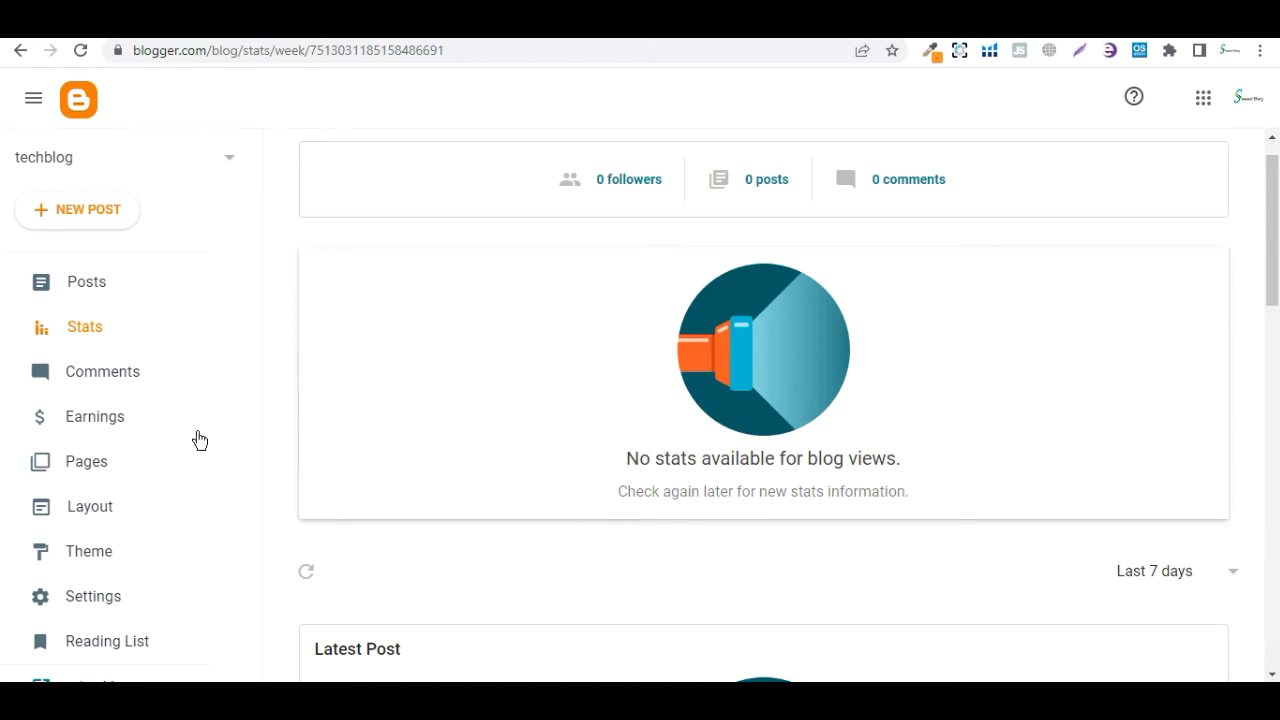
# Look through the blog's Comments, Earnings and Pages sections
pyautogui.click(94, 373)
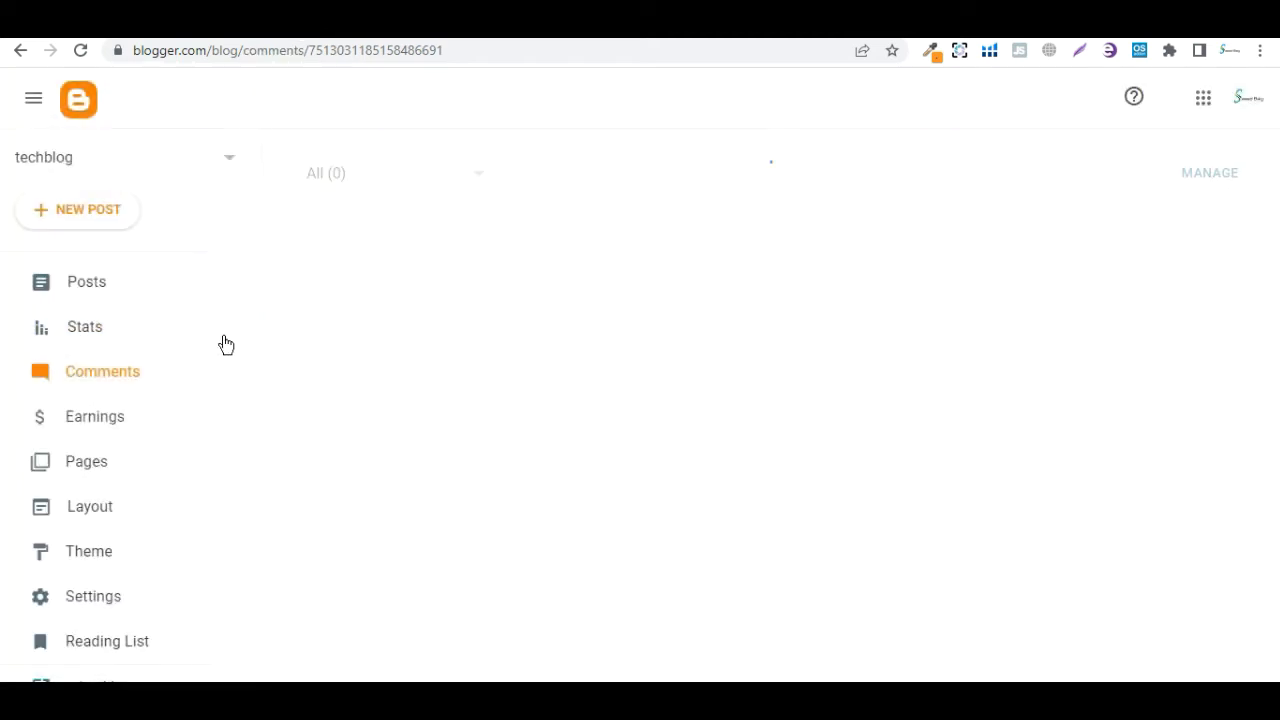
pyautogui.click(166, 421)
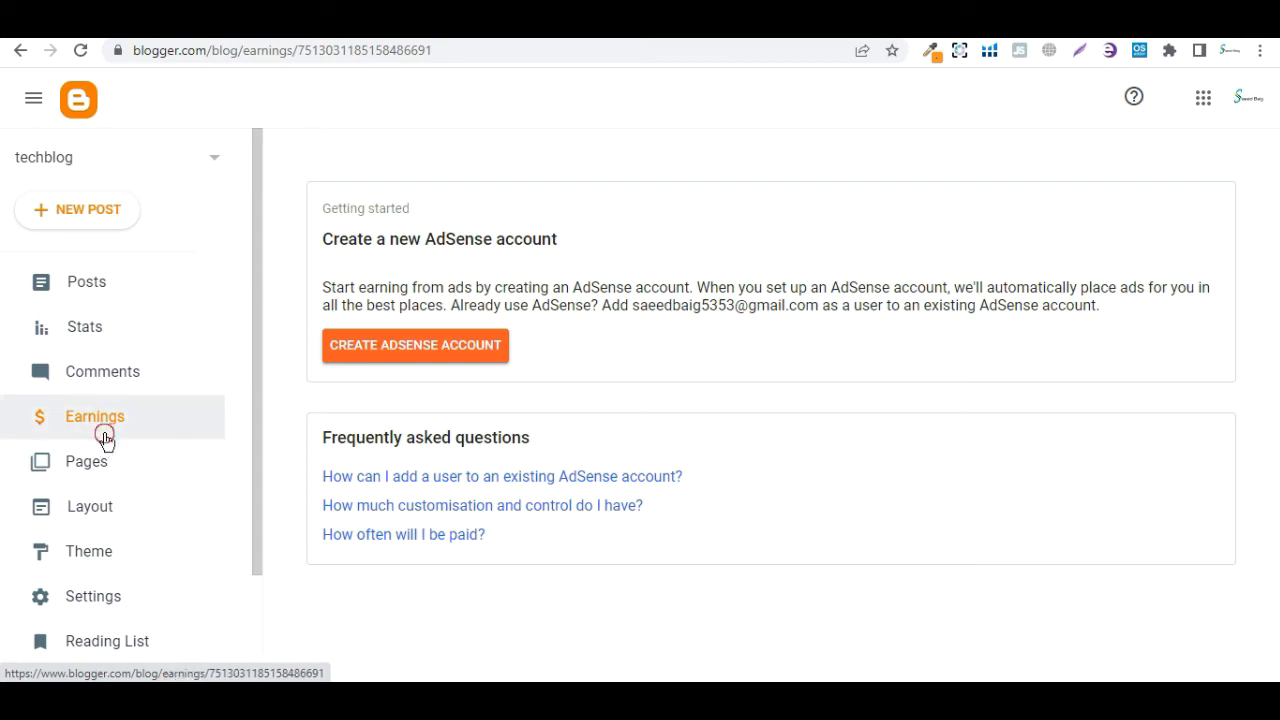
pyautogui.click(97, 472)
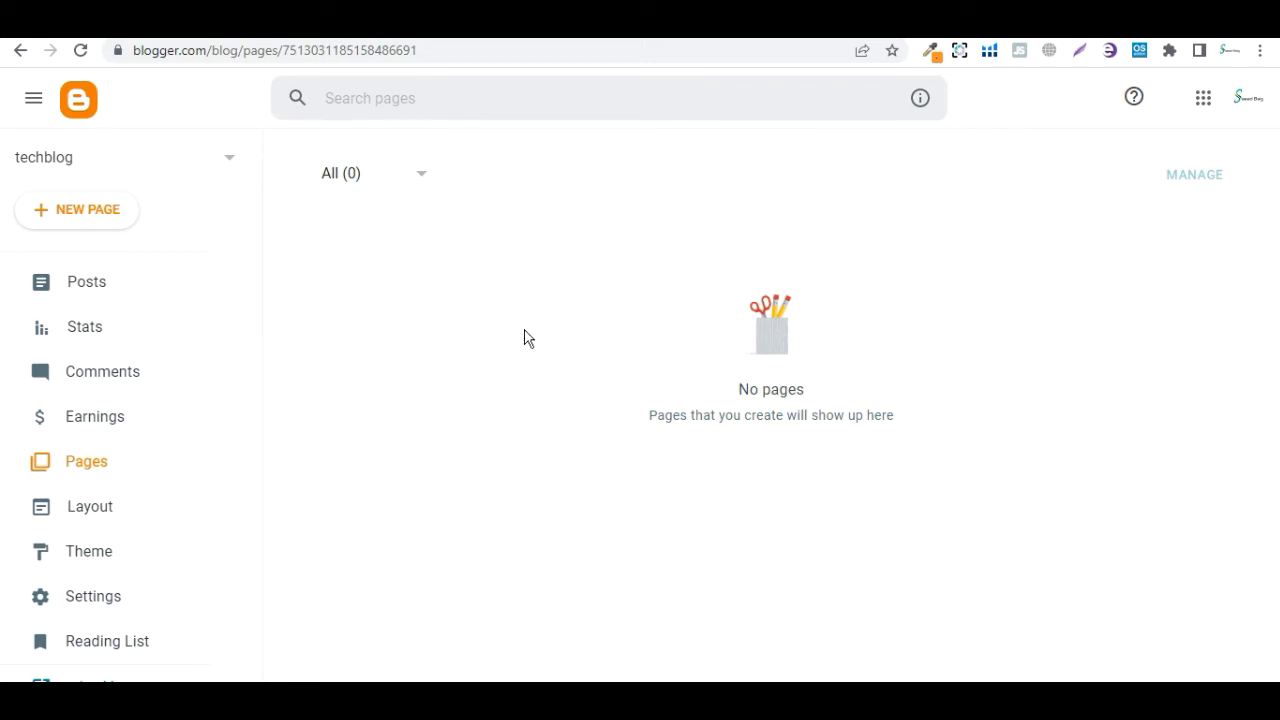
# Examine the blog's Layout gadgets from the sidebar and header through the Ads section to the footer
pyautogui.click(149, 495)
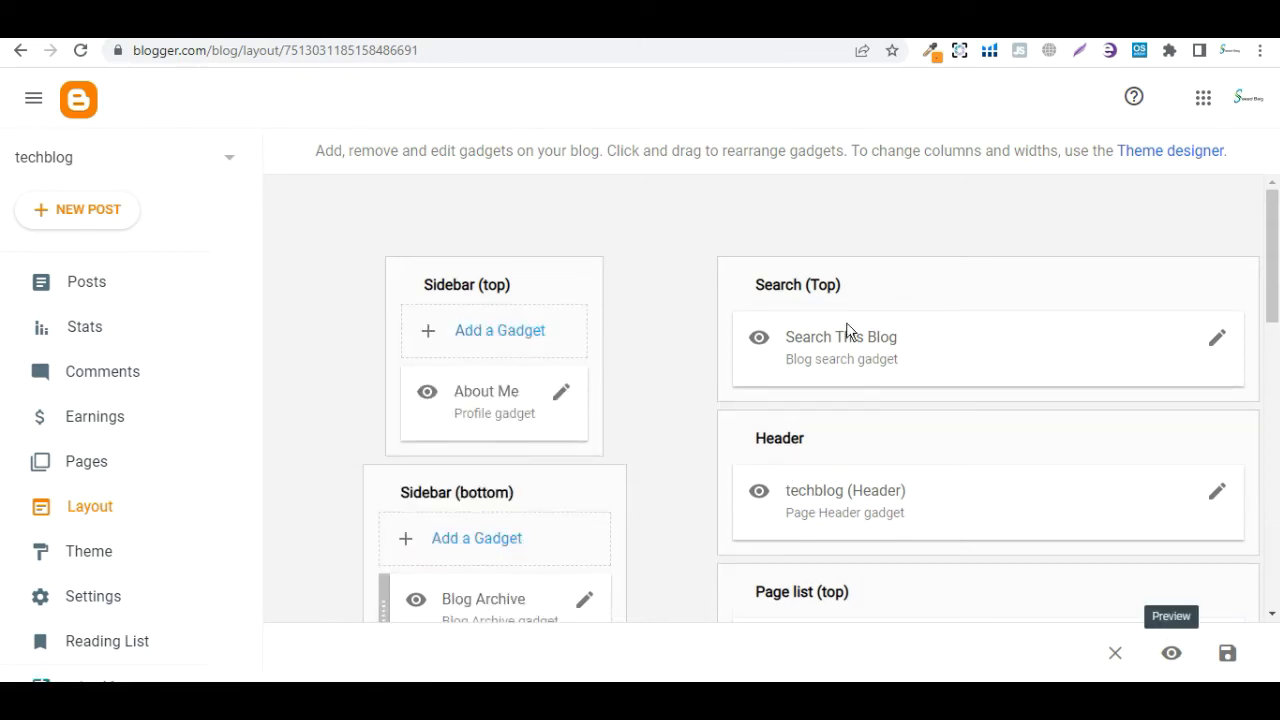
pyautogui.scroll(-5, 720, 434)
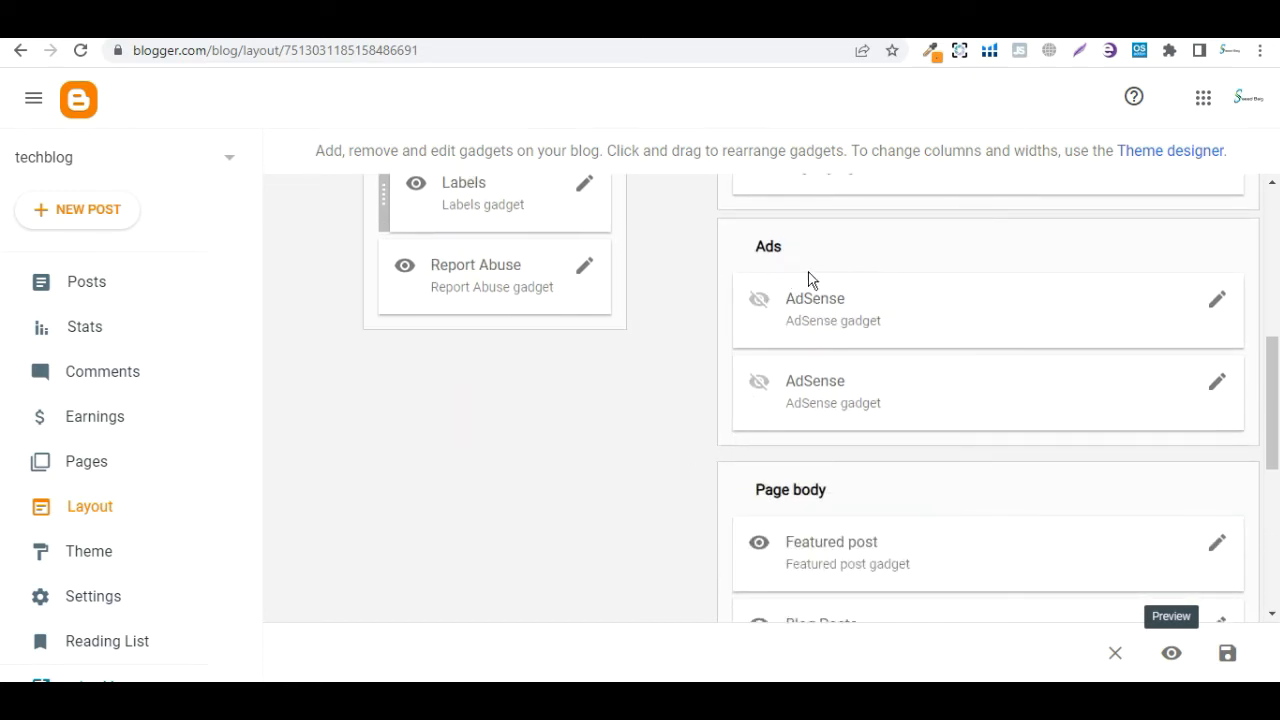
pyautogui.scroll(-3, 812, 480)
pyautogui.scroll(-1, 820, 382)
pyautogui.scroll(4, 829, 386)
pyautogui.scroll(-5, 700, 452)
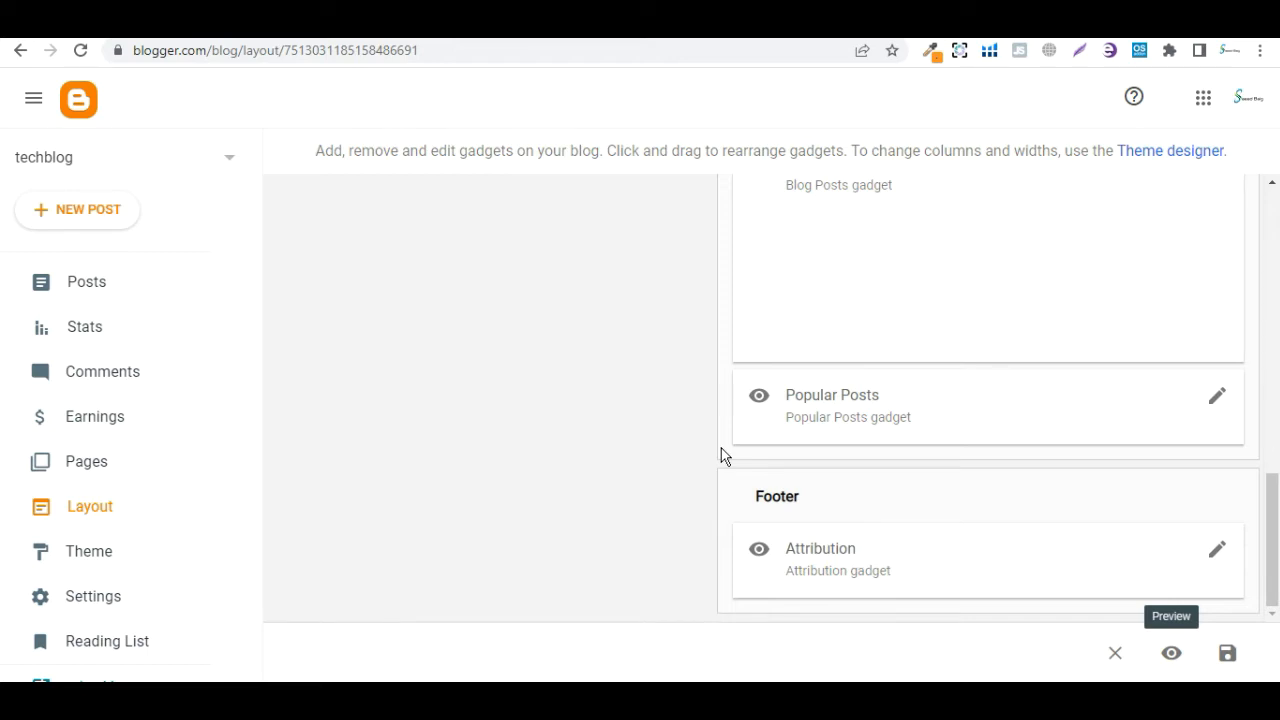
# Open the Theme section and browse the Contempo theme variants
pyautogui.click(100, 551)
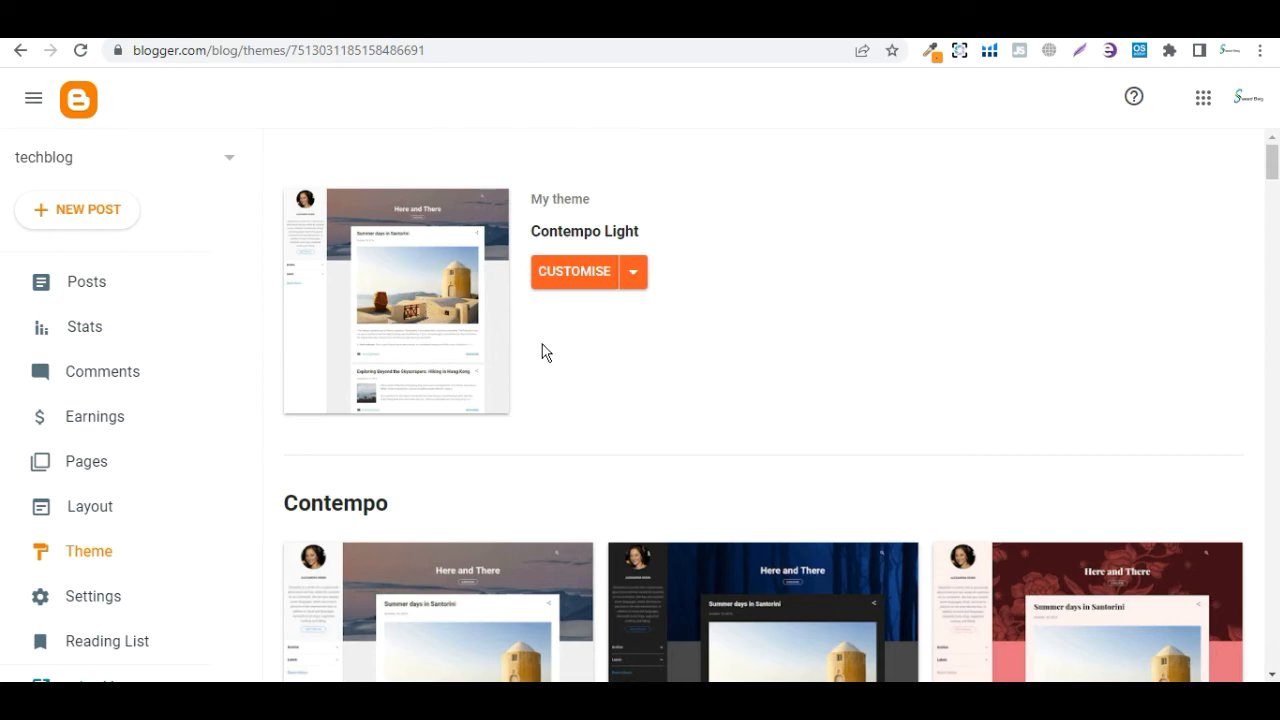
pyautogui.scroll(-4, 594, 400)
pyautogui.scroll(-1, 594, 400)
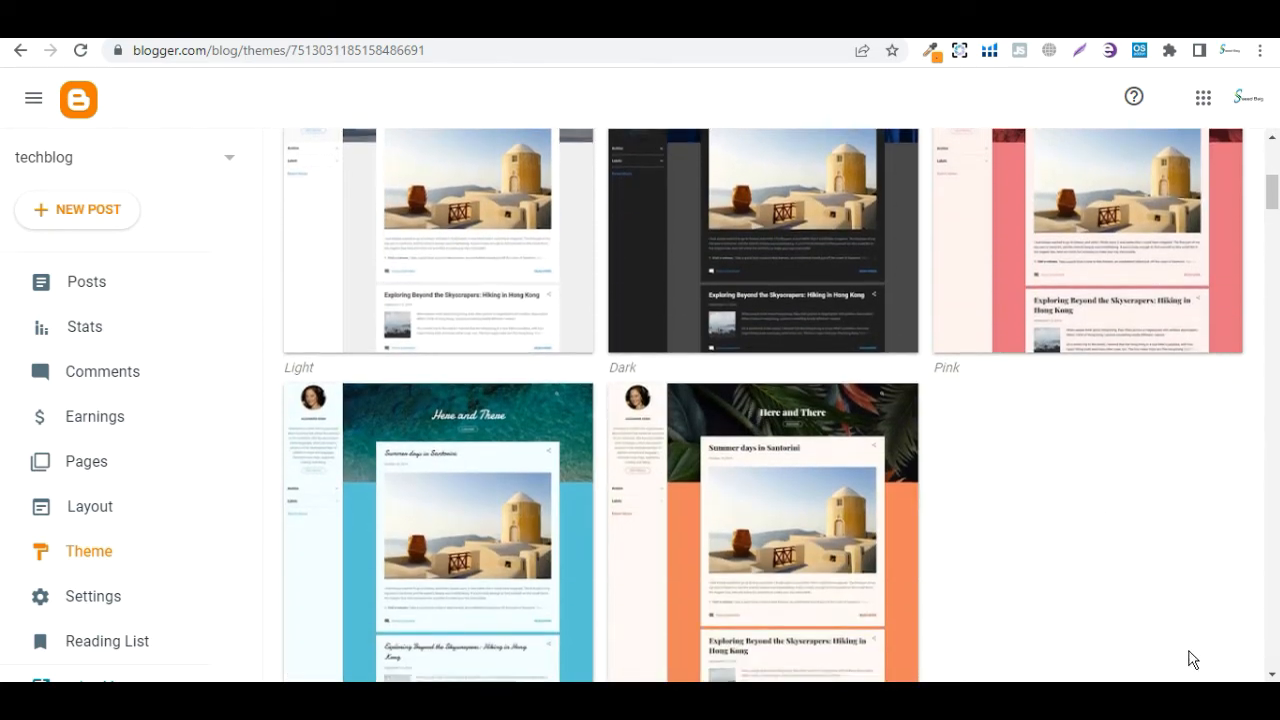
pyautogui.scroll(-2, 262, 485)
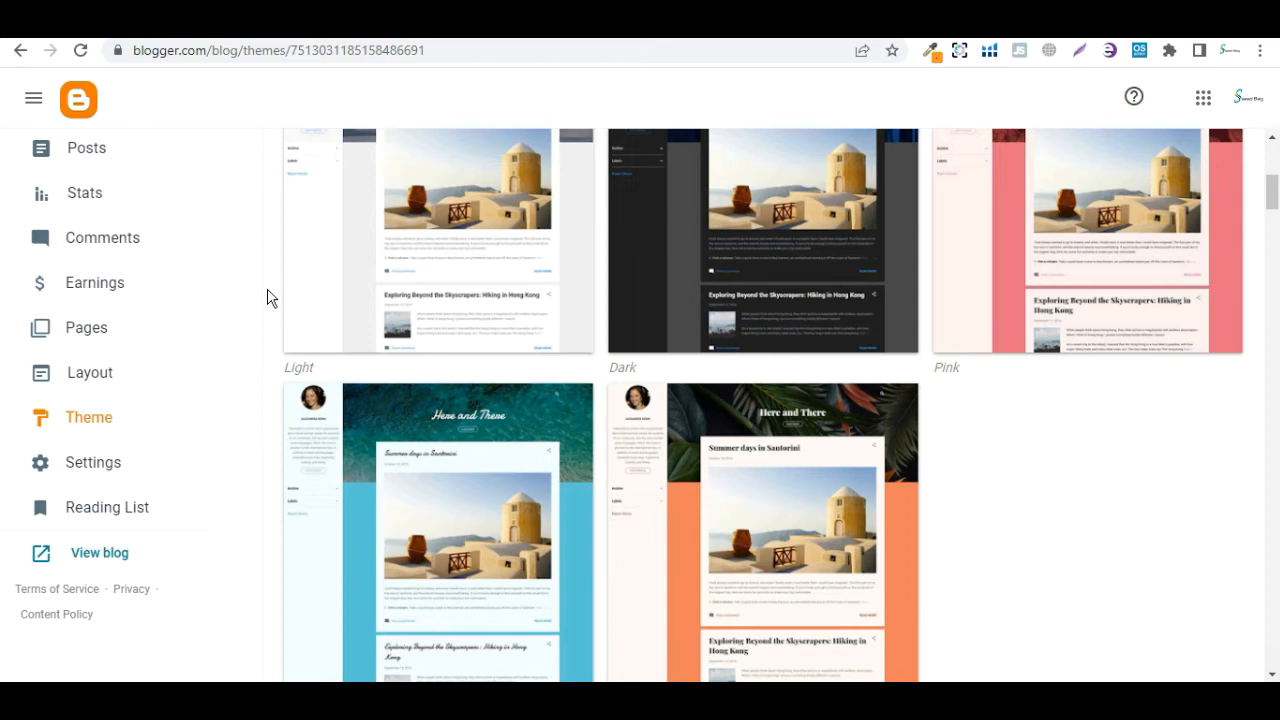
pyautogui.scroll(3, 209, 297)
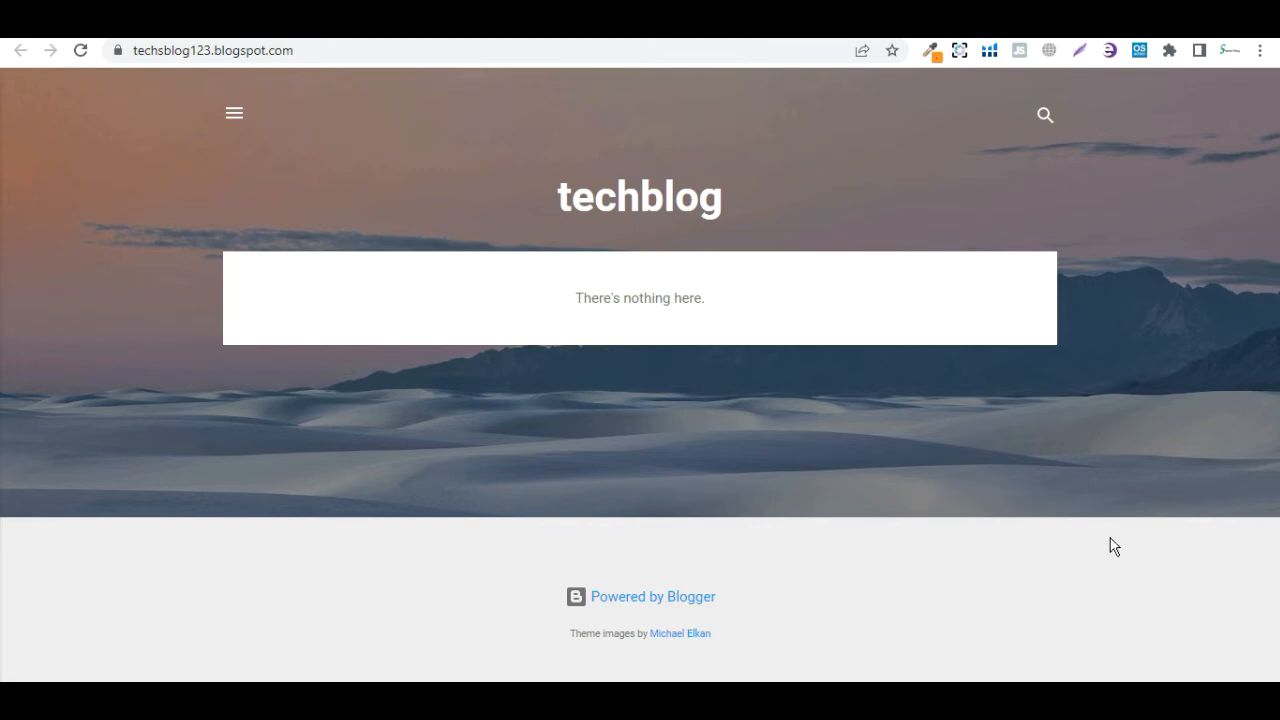
# View the live blog, check its sidebar menu, and return to the Blogger theme gallery
pyautogui.click(240, 117)
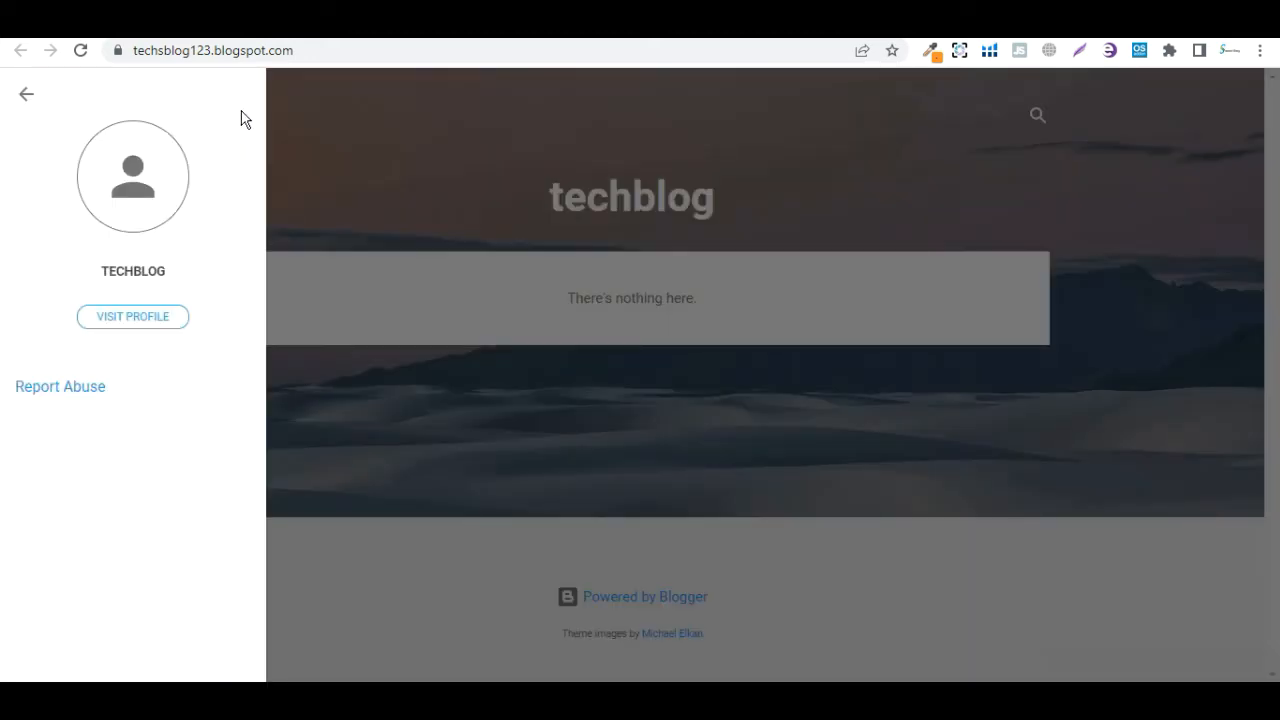
pyautogui.click(479, 101)
pyautogui.click(142, 24)
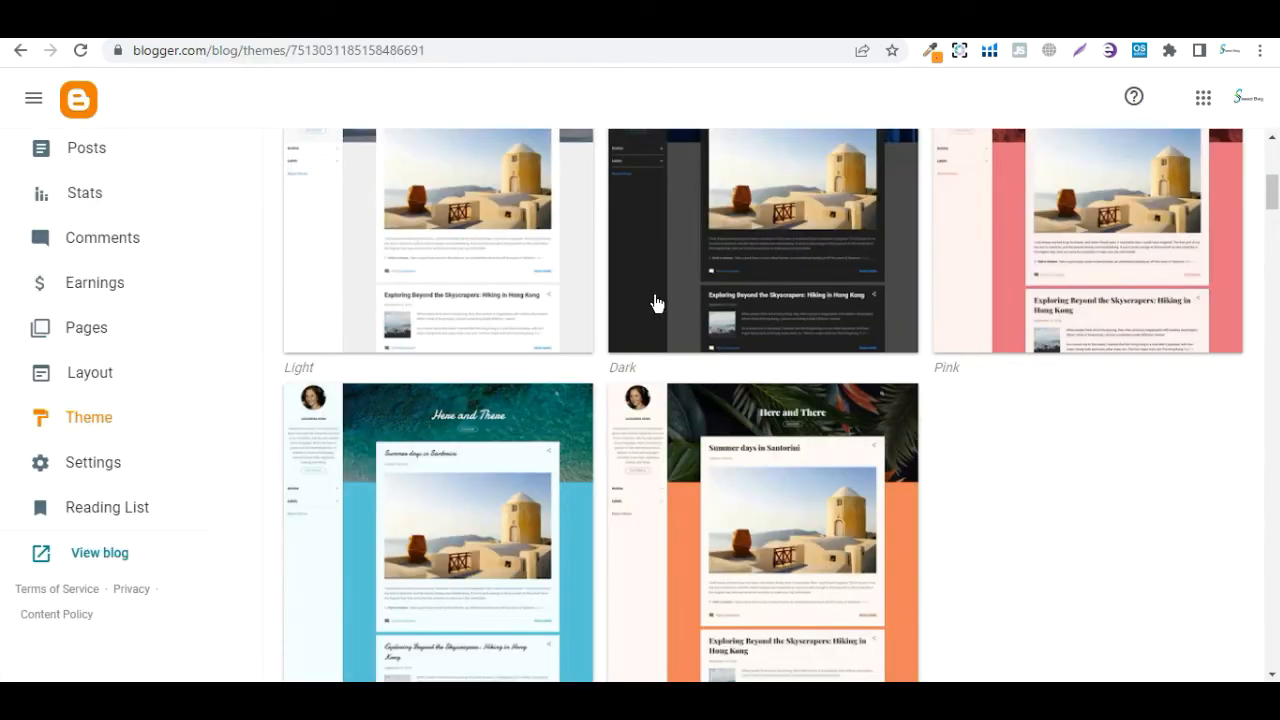
# Browse the theme gallery from the Contempo designs to the Soho designs
pyautogui.scroll(3, 603, 271)
pyautogui.scroll(-1, 603, 282)
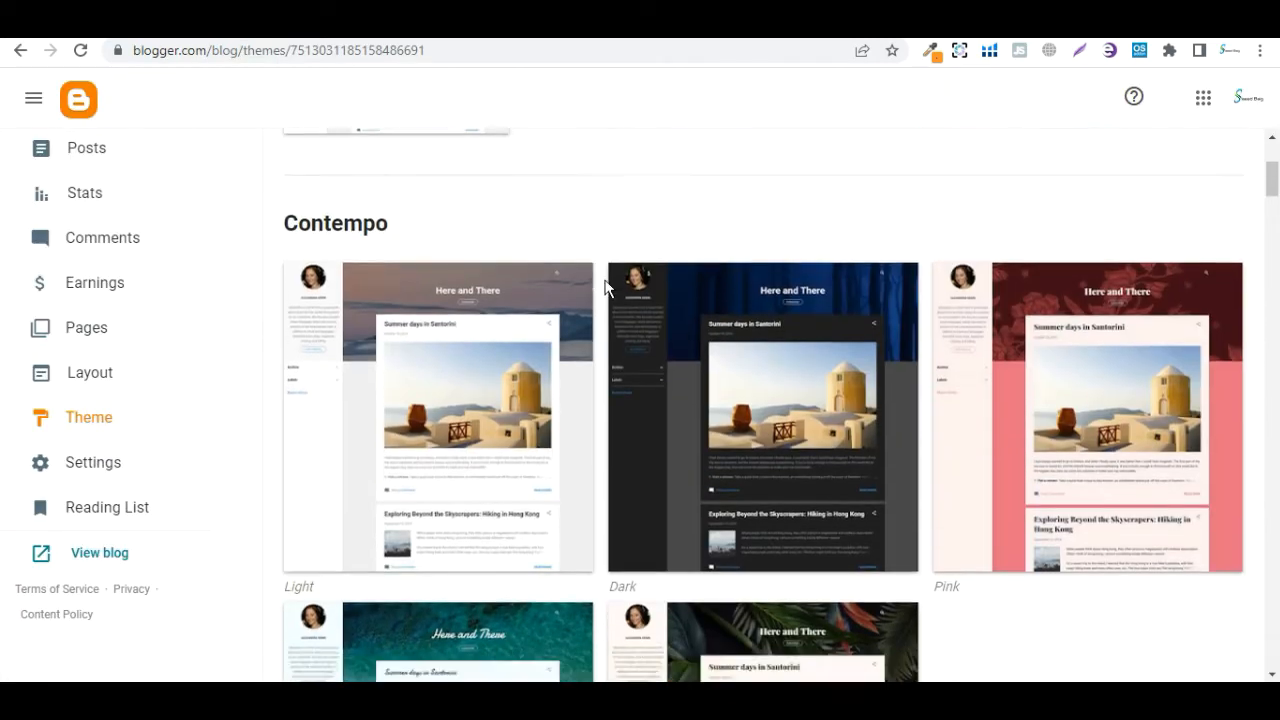
pyautogui.scroll(-1, 1020, 316)
pyautogui.scroll(-5, 806, 334)
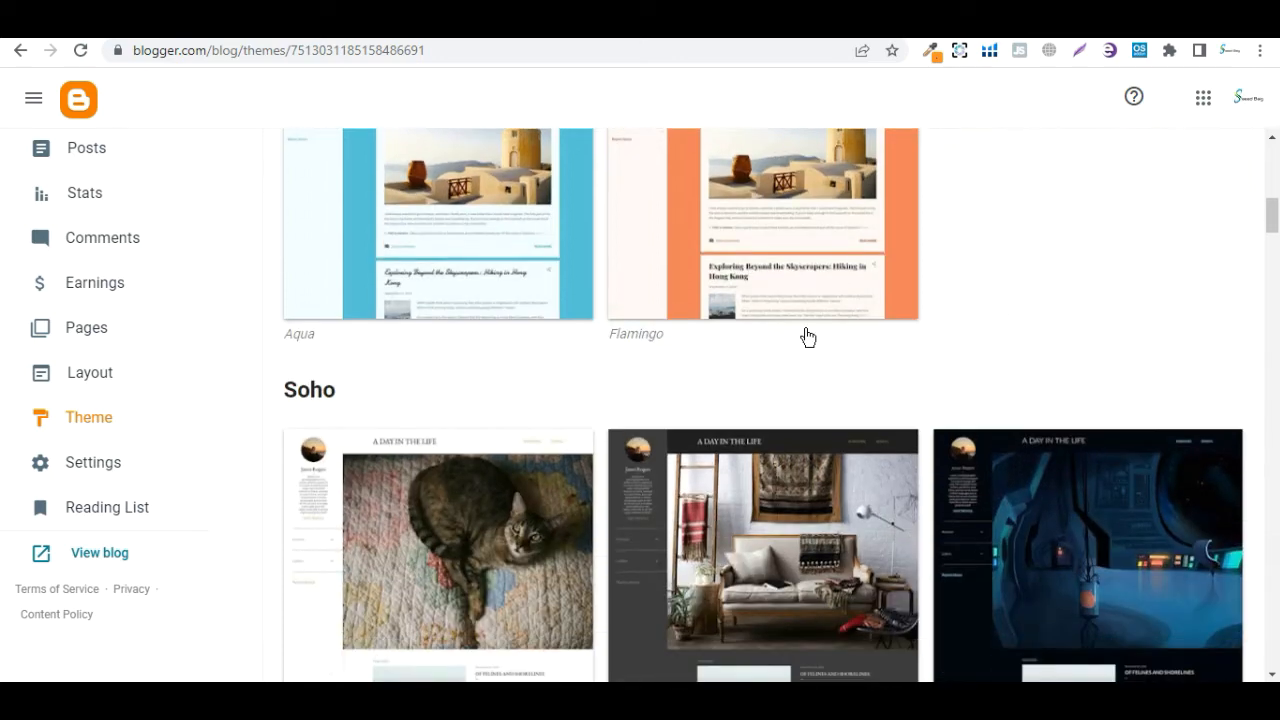
pyautogui.scroll(-2, 730, 382)
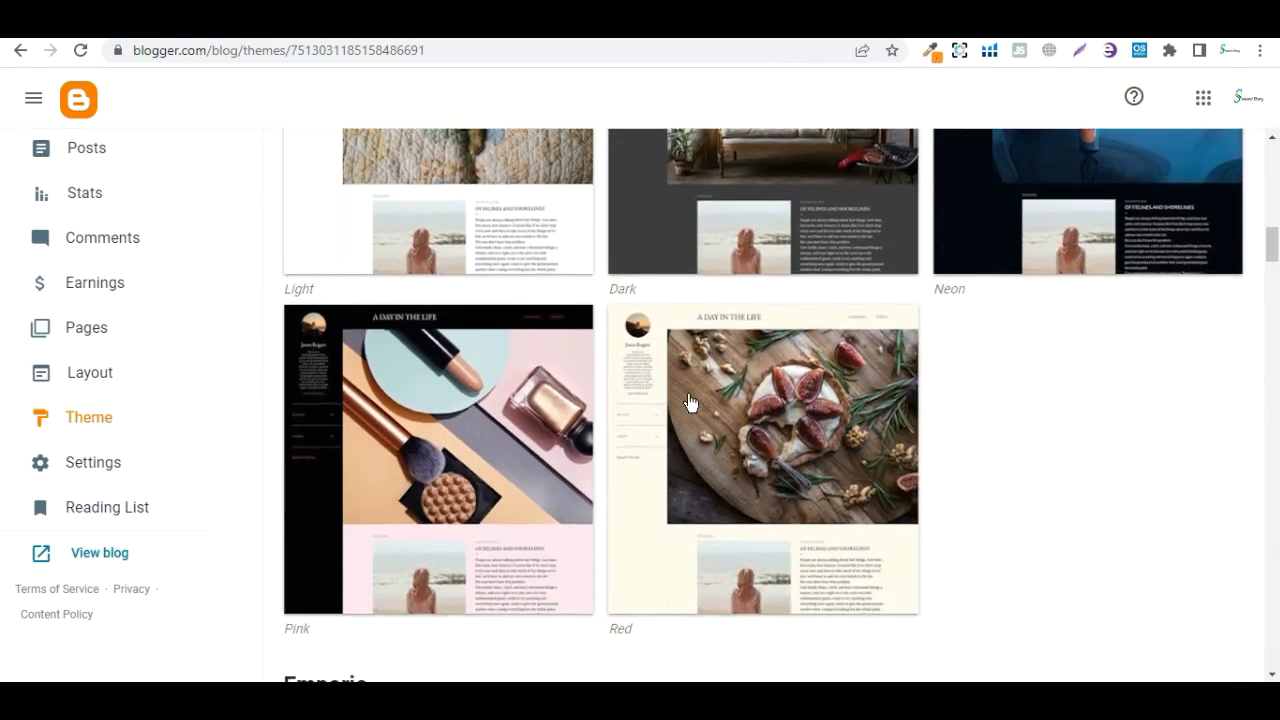
# Look over the blog's Settings, including the Basic options
pyautogui.click(117, 479)
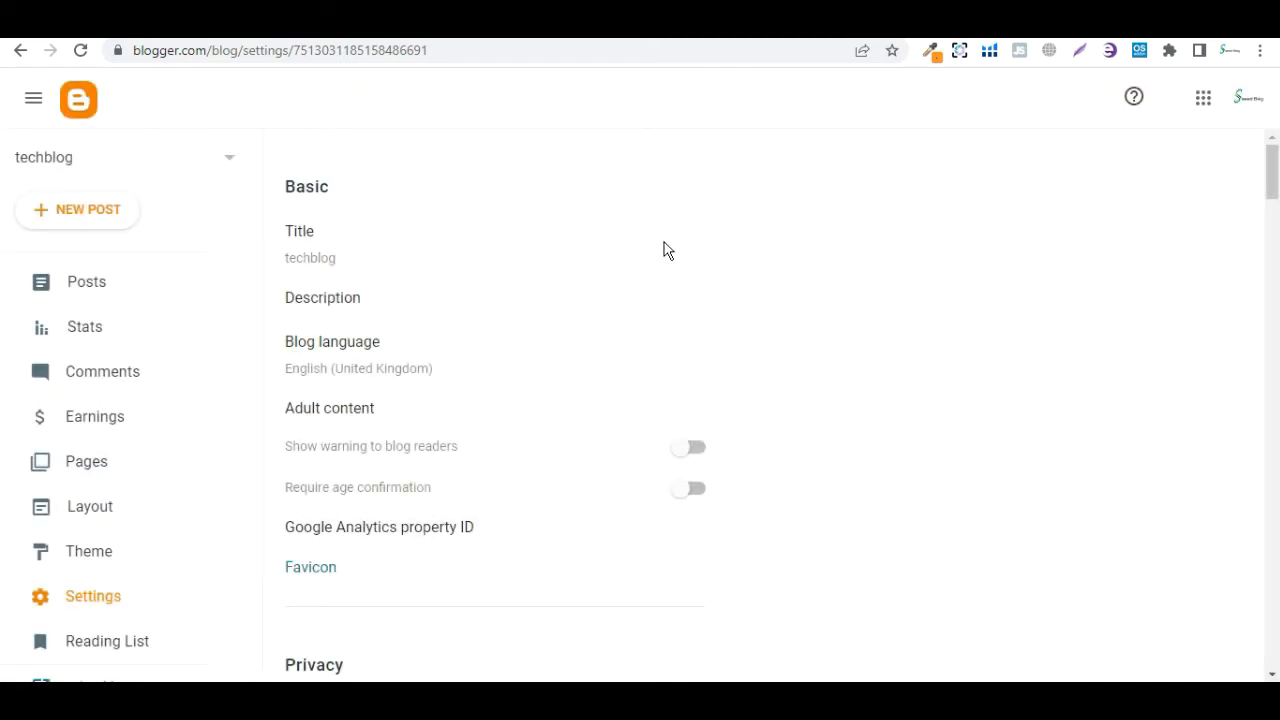
pyautogui.scroll(-2, 168, 580)
pyautogui.scroll(2, 166, 586)
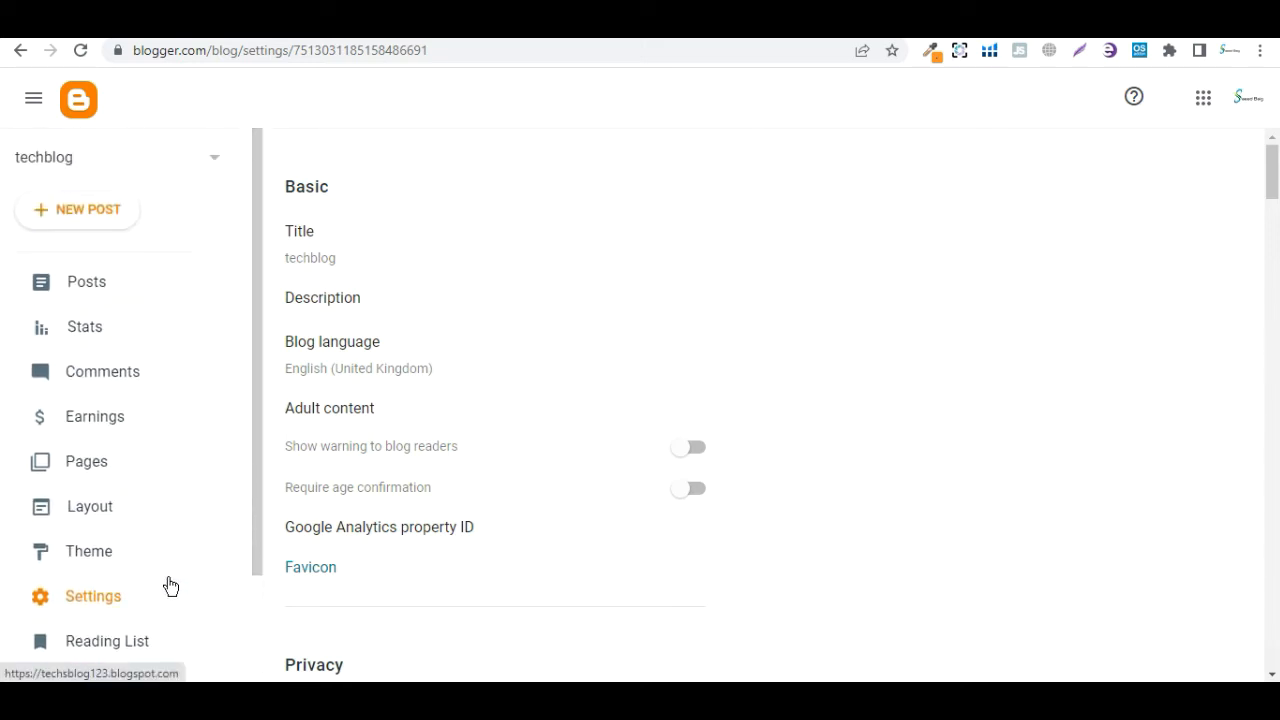
# Create a new post titled "What is Programming?" with a body sentence defining programming as creating instructions that tell a computer how to perform a task
pyautogui.click(98, 210)
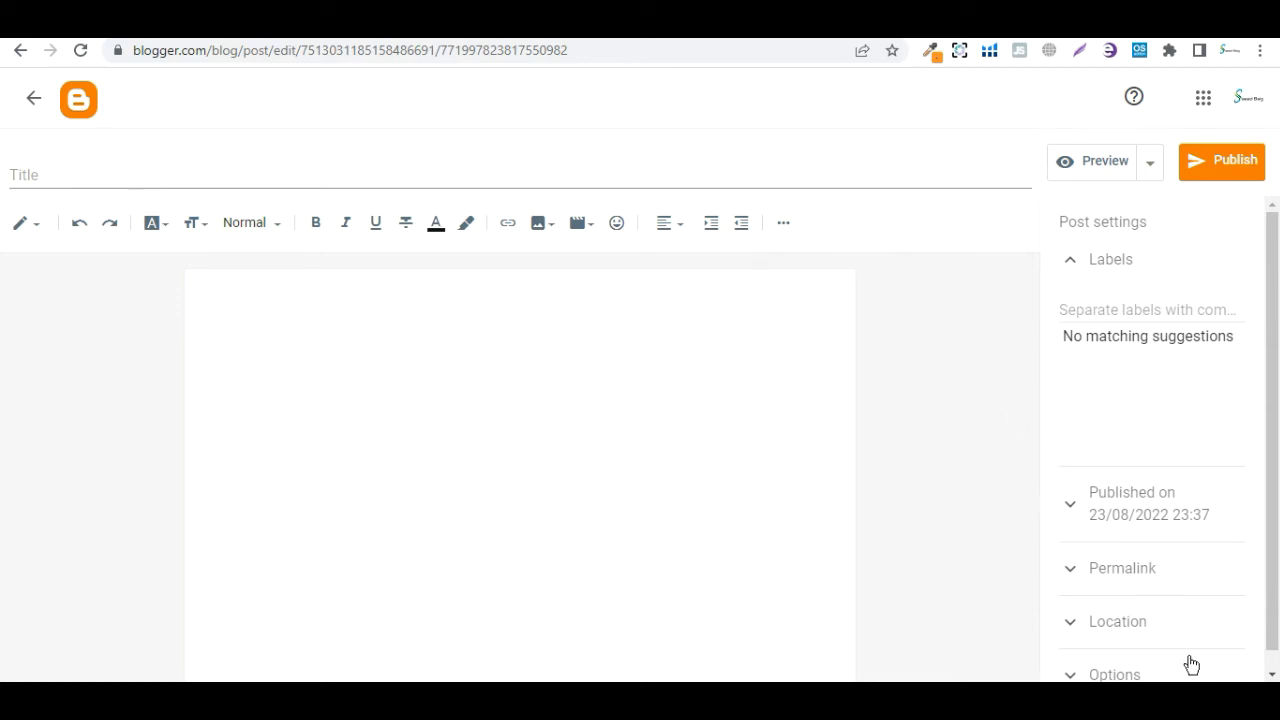
pyautogui.write('Programming is the process of creating a set of instructions that tell a computer how to perform a task.')
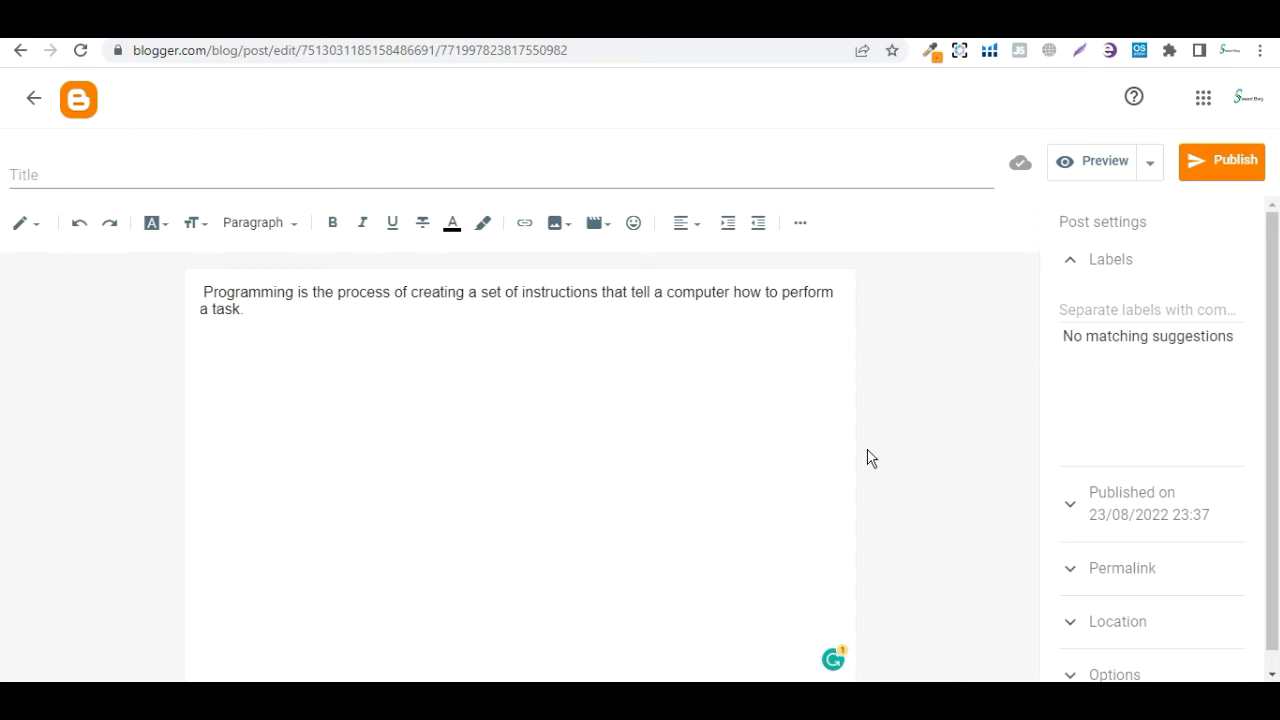
pyautogui.click(188, 172)
pyautogui.write('What is Programming?')
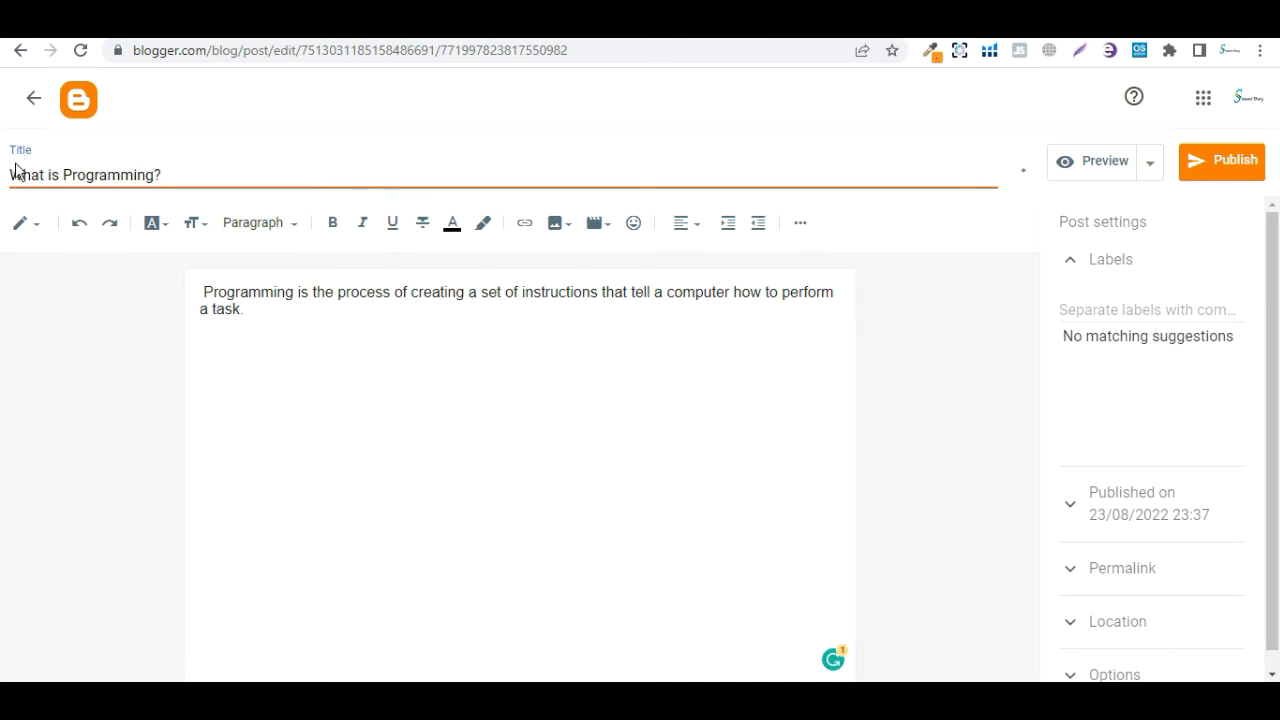
# Add a second paragraph reading "kdfjalskdfjas" below the post's programming definition
pyautogui.click(252, 320)
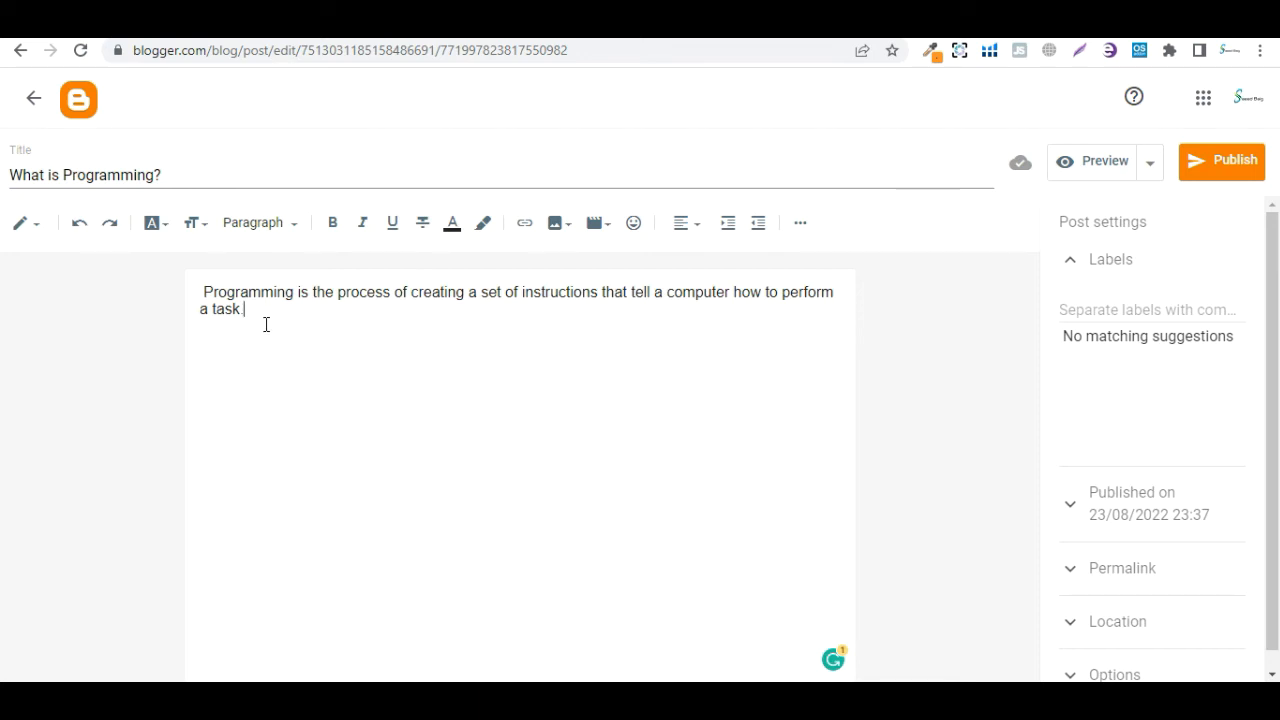
pyautogui.press('Return')
pyautogui.write('kdfjalskdfjas')
# Look over the available sources for inserting an image into the post
pyautogui.click(261, 311)
pyautogui.click(553, 224)
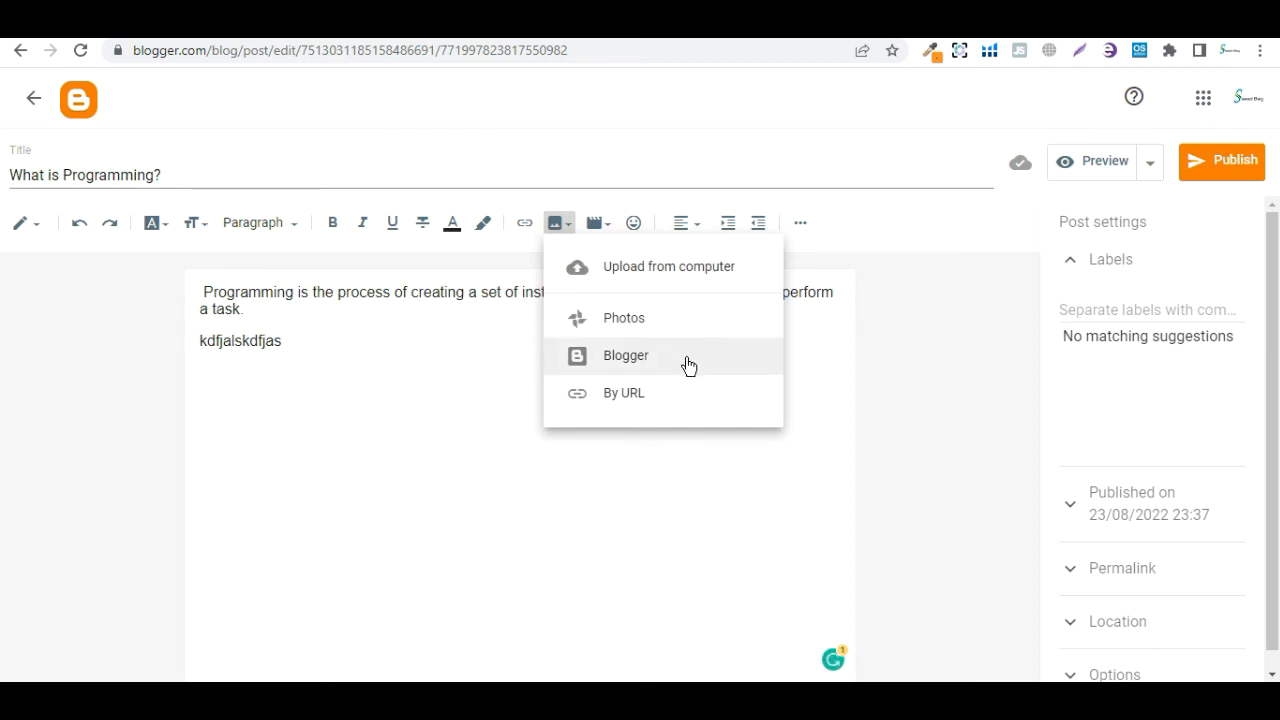
pyautogui.click(314, 362)
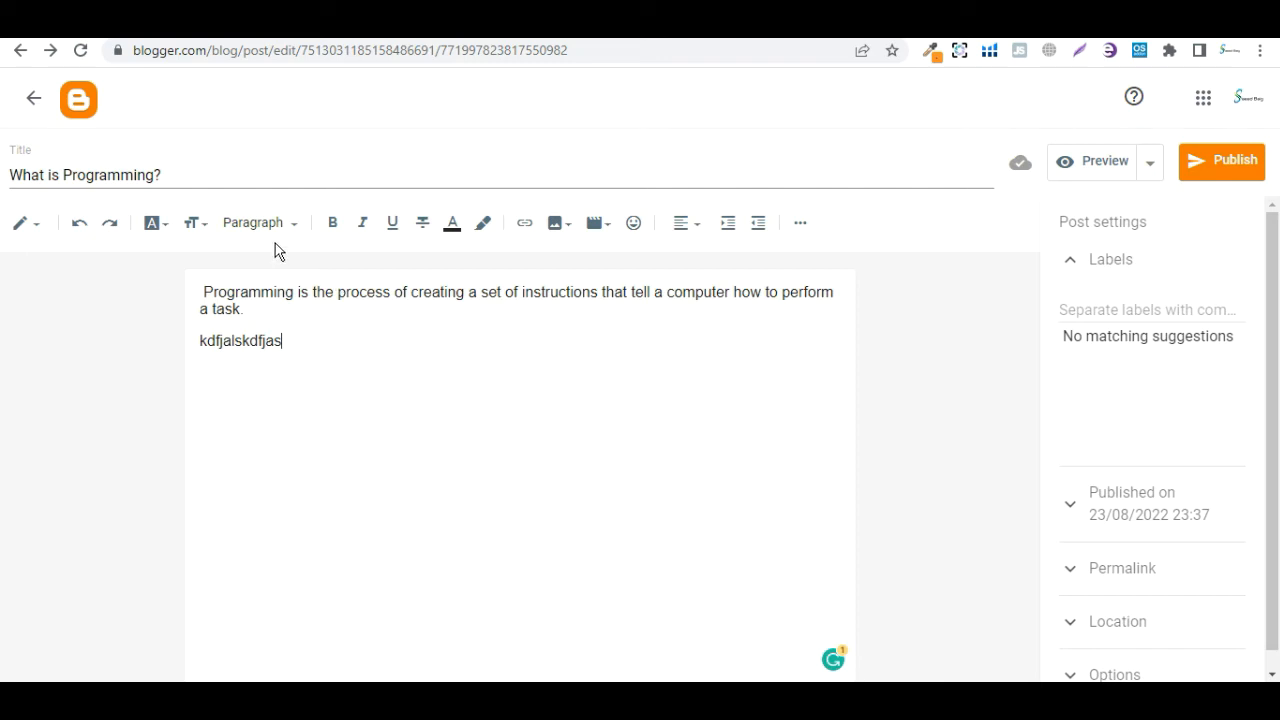
# Add a bold heading line "Definition of Programming:" above the post's definition paragraph
pyautogui.click(203, 293)
pyautogui.press('Return')
pyautogui.write('Definition of')
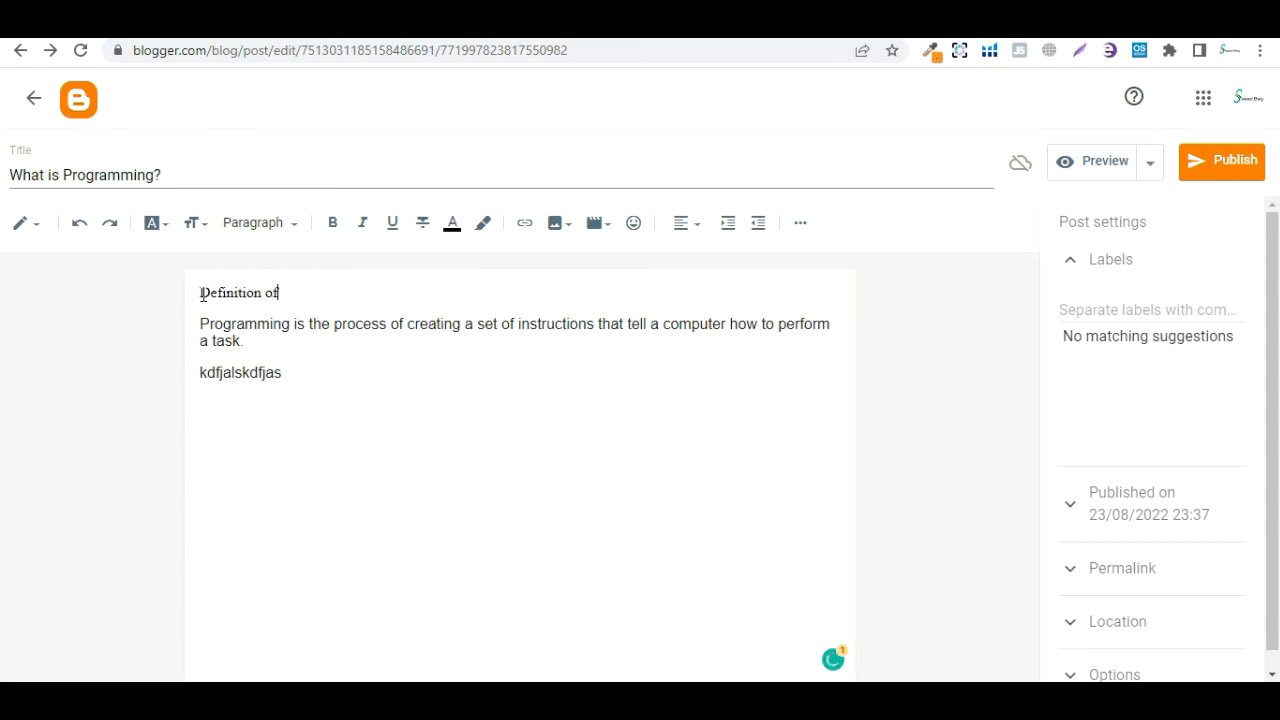
pyautogui.write(' Programming')
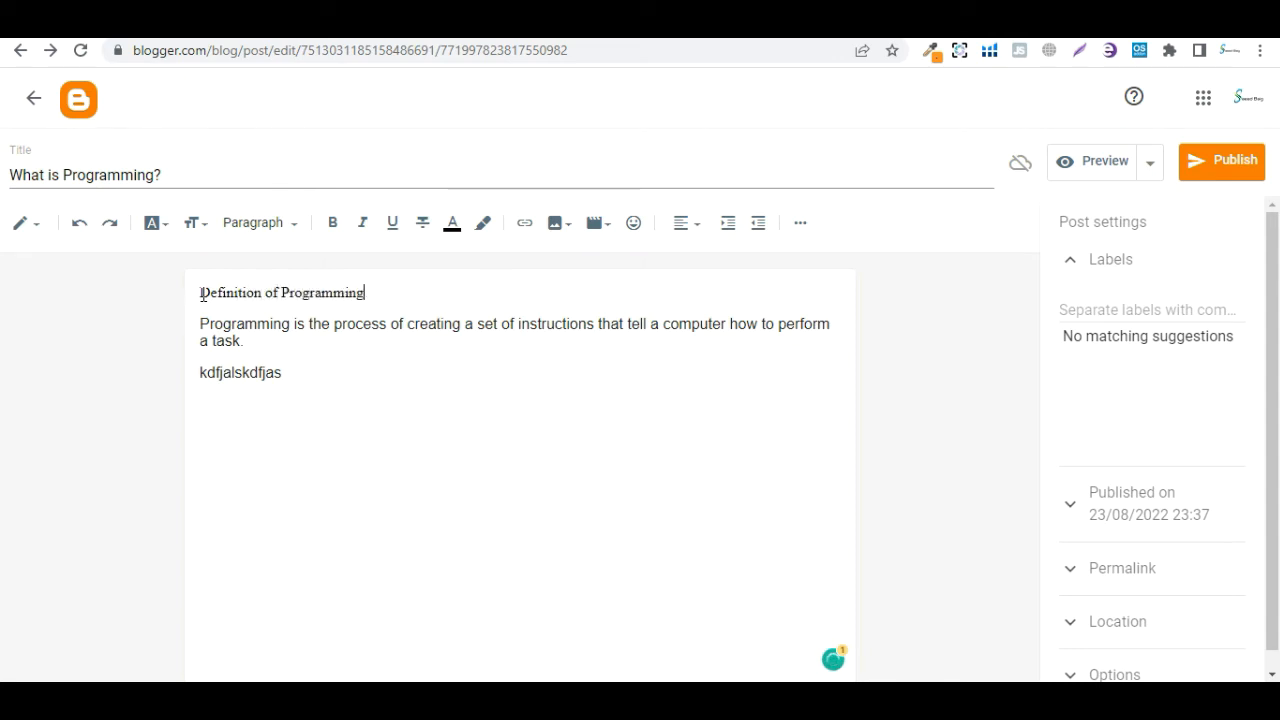
pyautogui.moveTo(374, 292); pyautogui.dragTo(193, 304)
pyautogui.click(332, 222)
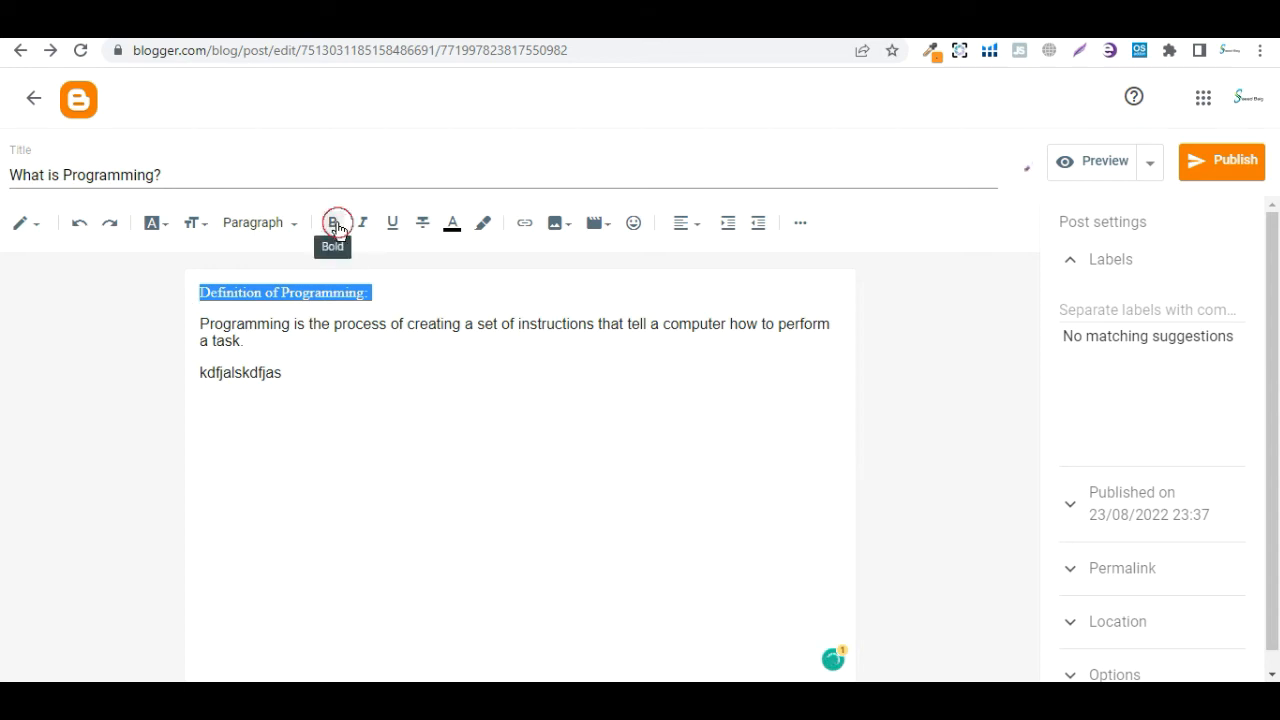
pyautogui.click(374, 294)
pyautogui.click(202, 325)
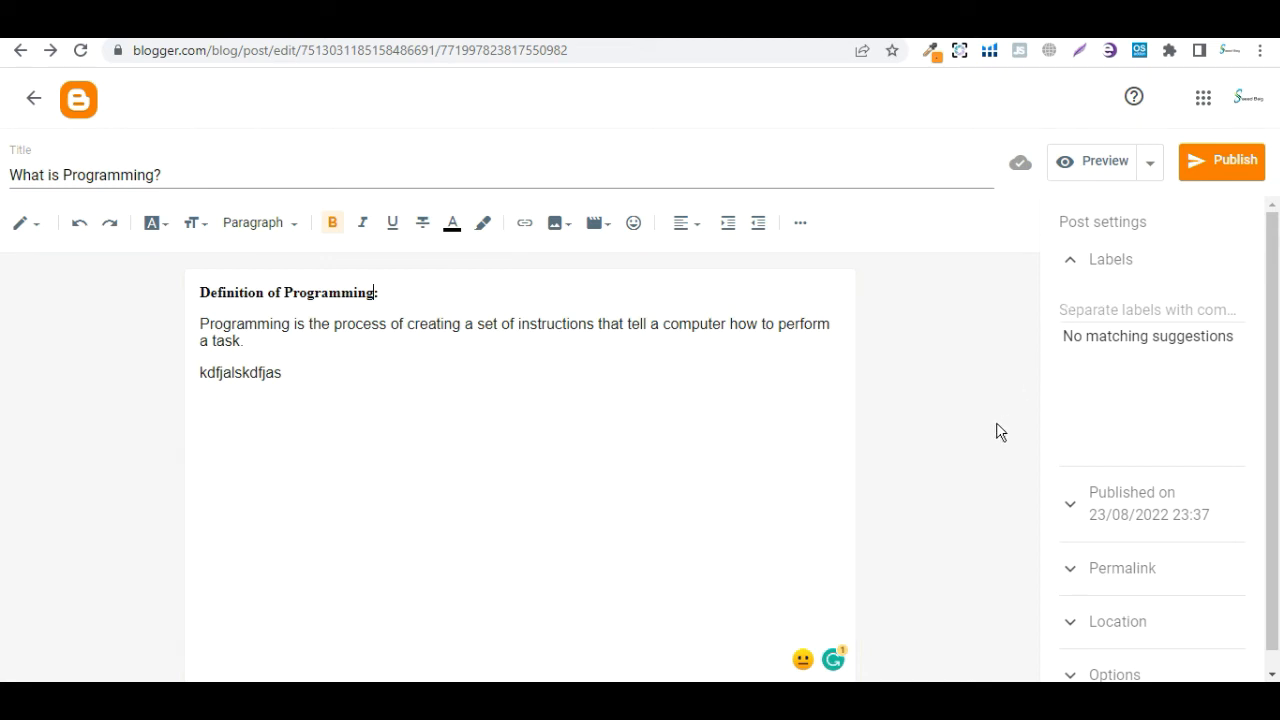
# Set the post's publication date to Automatic and its permalink to Automatic permalink after trying the custom option
pyautogui.click(1078, 504)
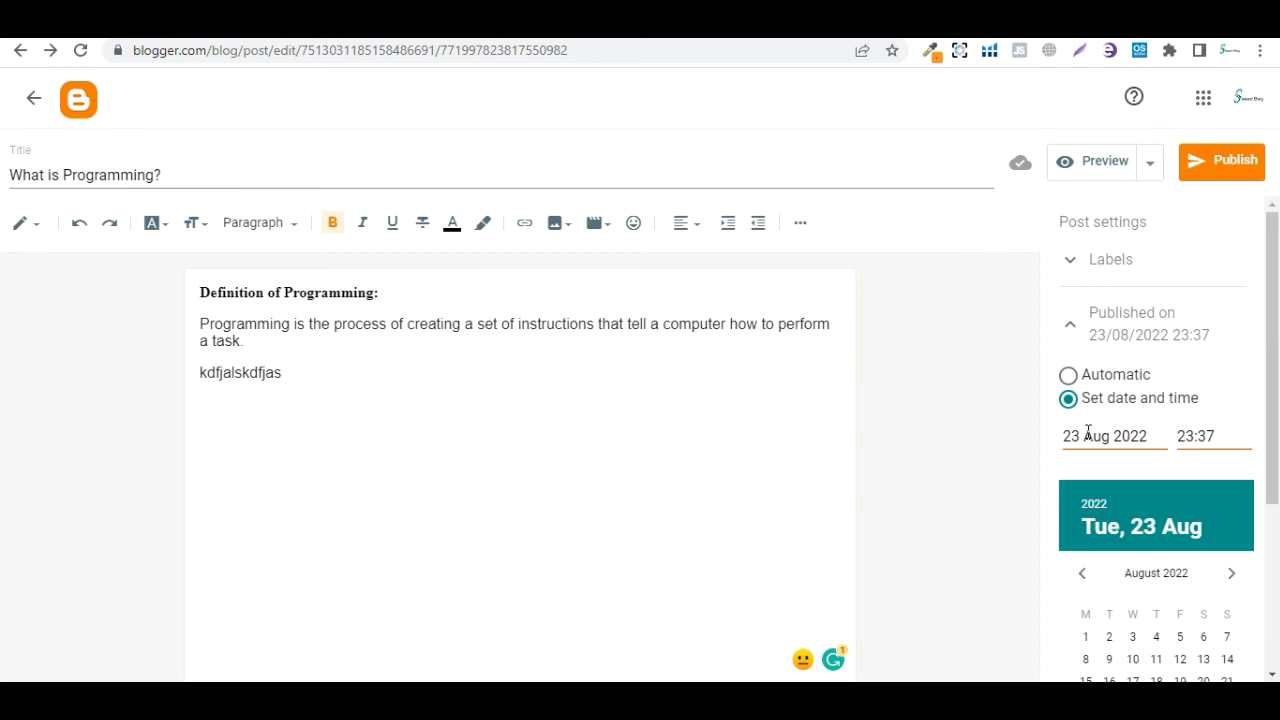
pyautogui.click(1068, 376)
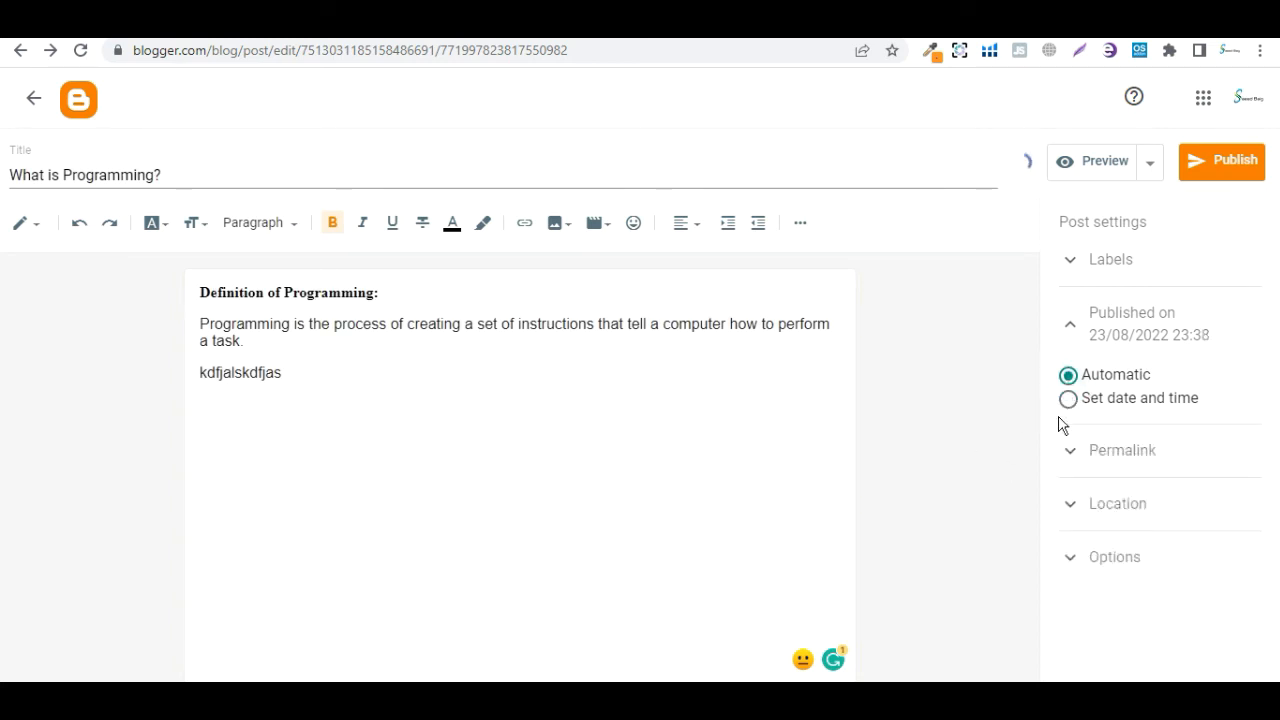
pyautogui.click(1088, 451)
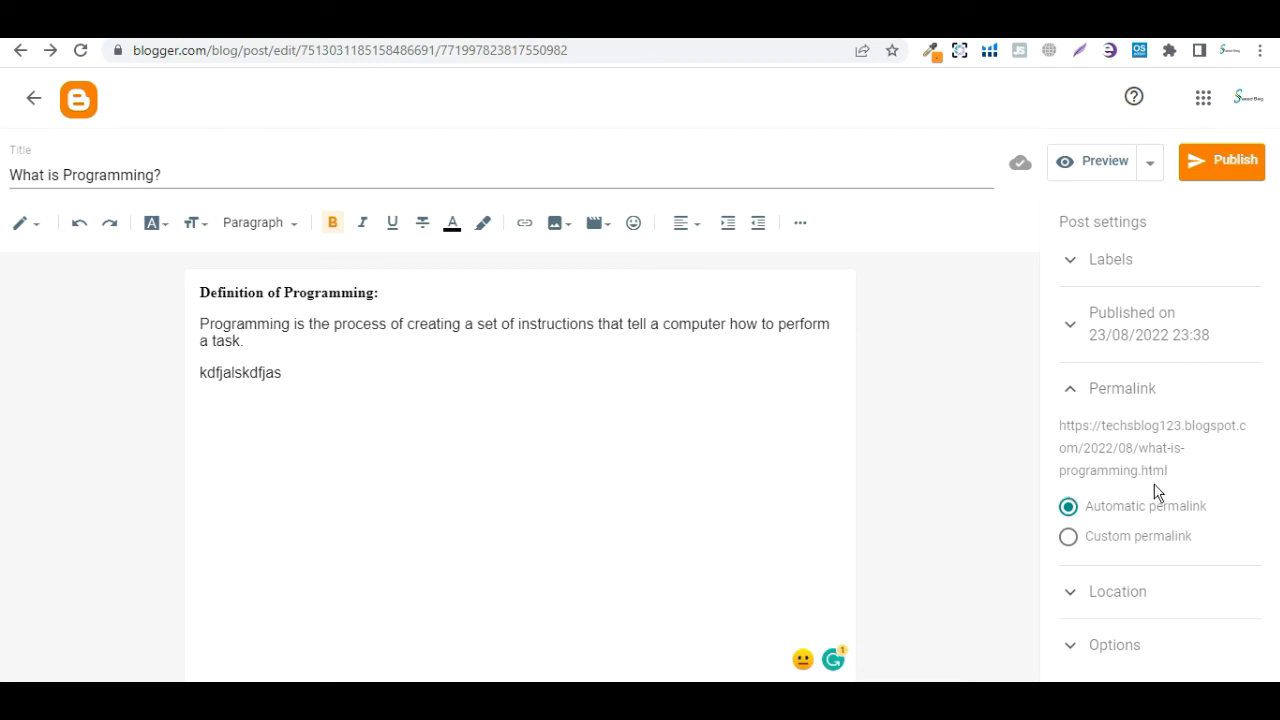
pyautogui.click(1069, 536)
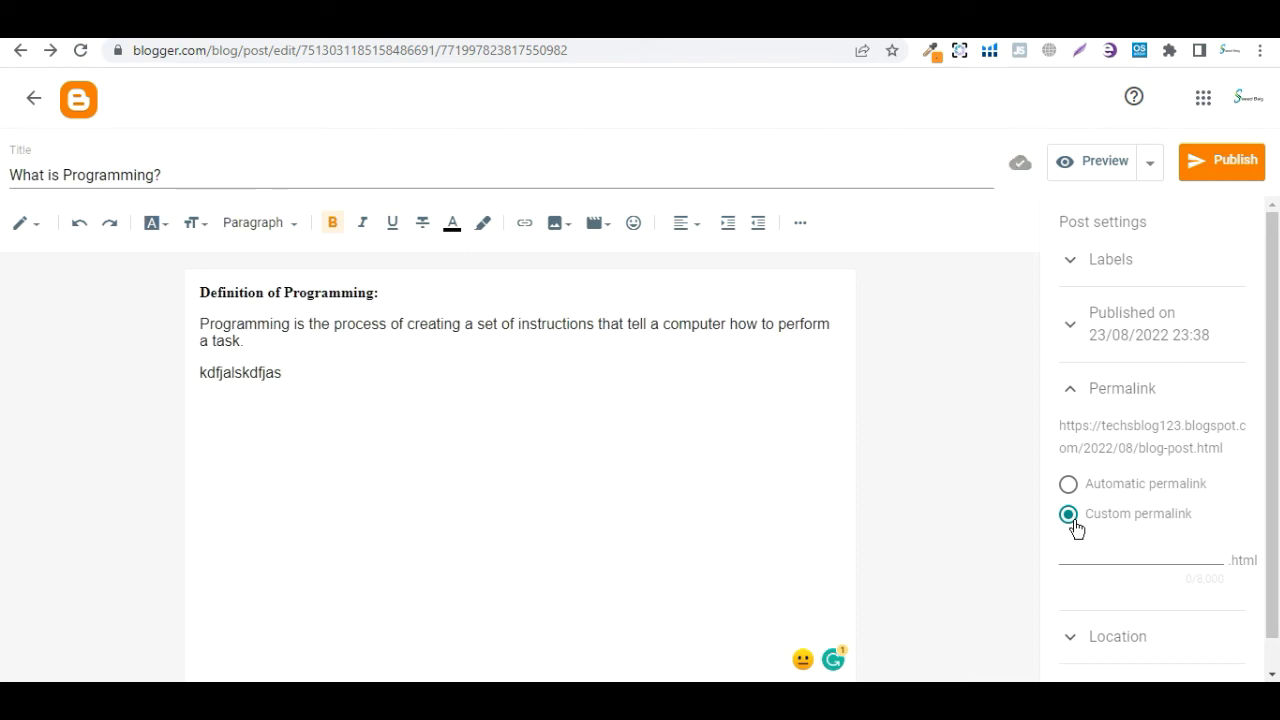
pyautogui.click(1069, 485)
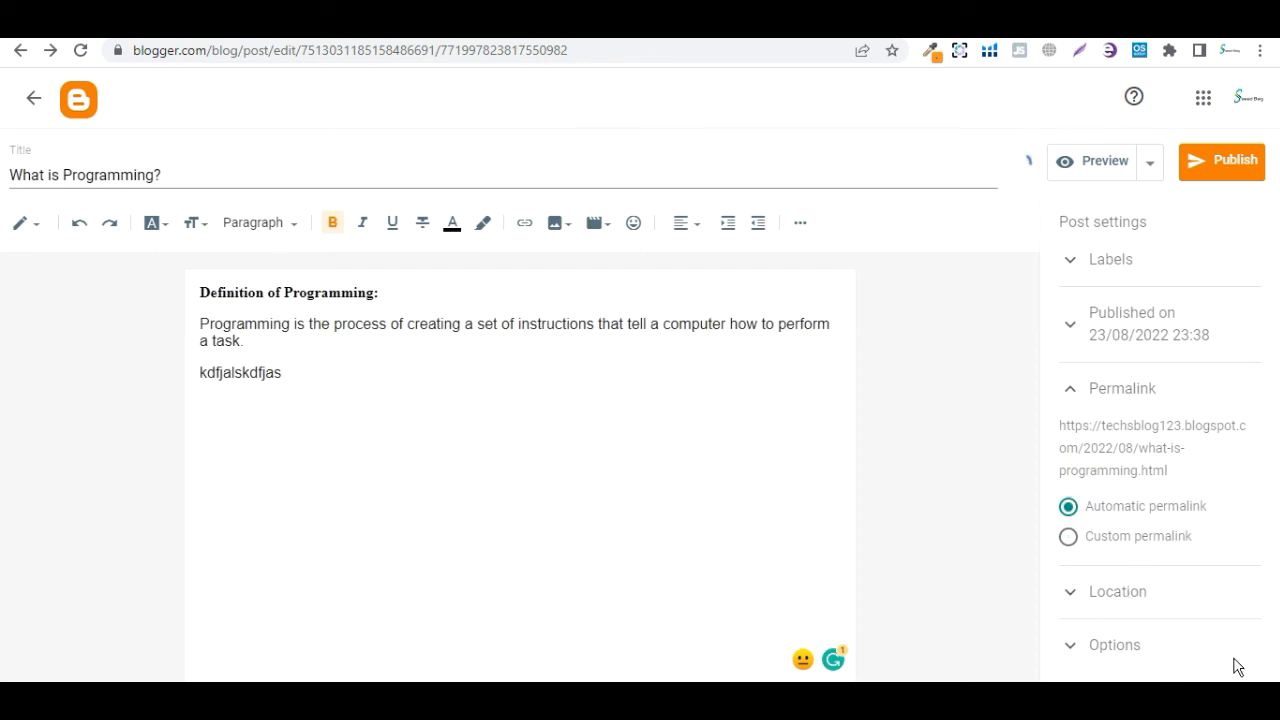
# Check the post's reader comments options and publish the post to the blog
pyautogui.click(1092, 644)
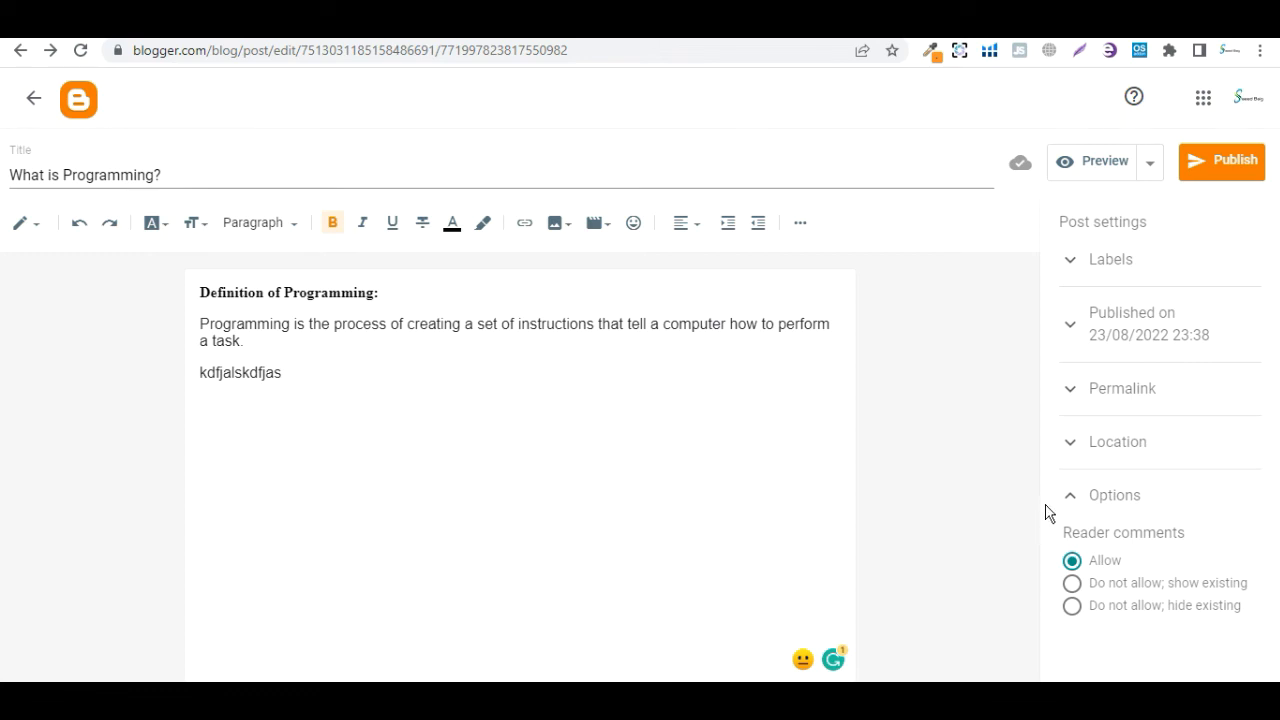
pyautogui.click(1076, 493)
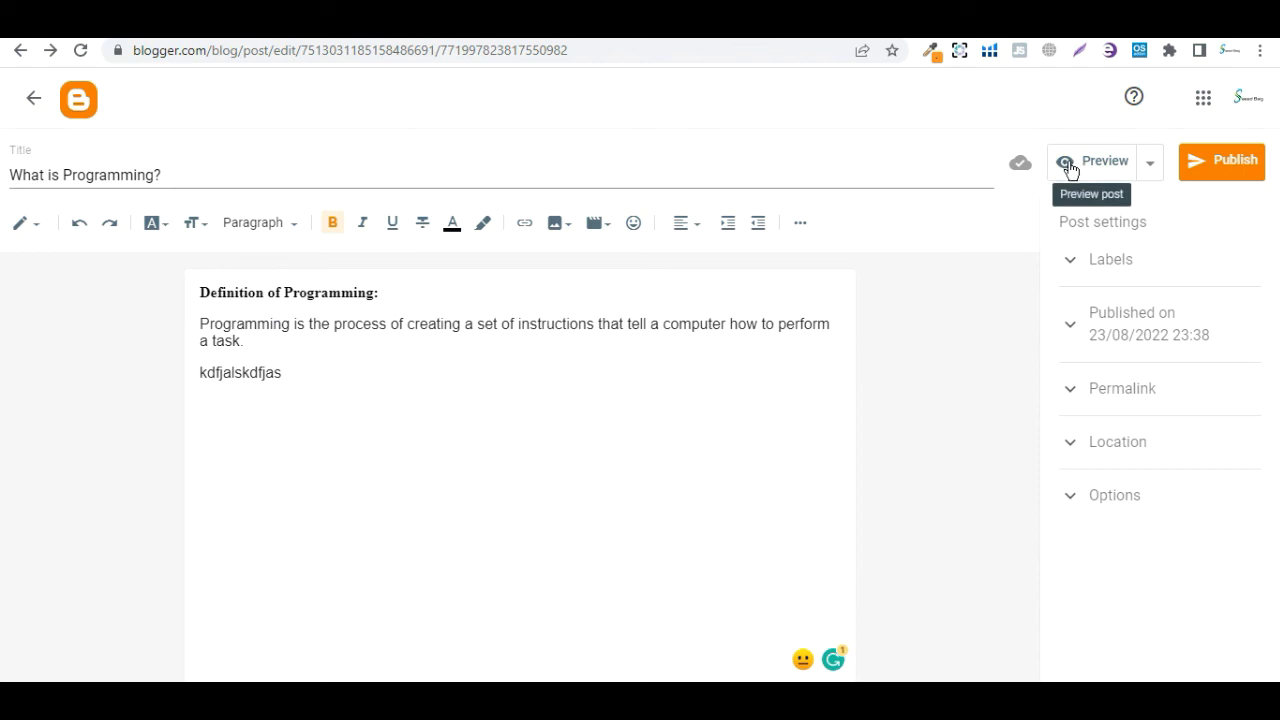
pyautogui.click(1247, 168)
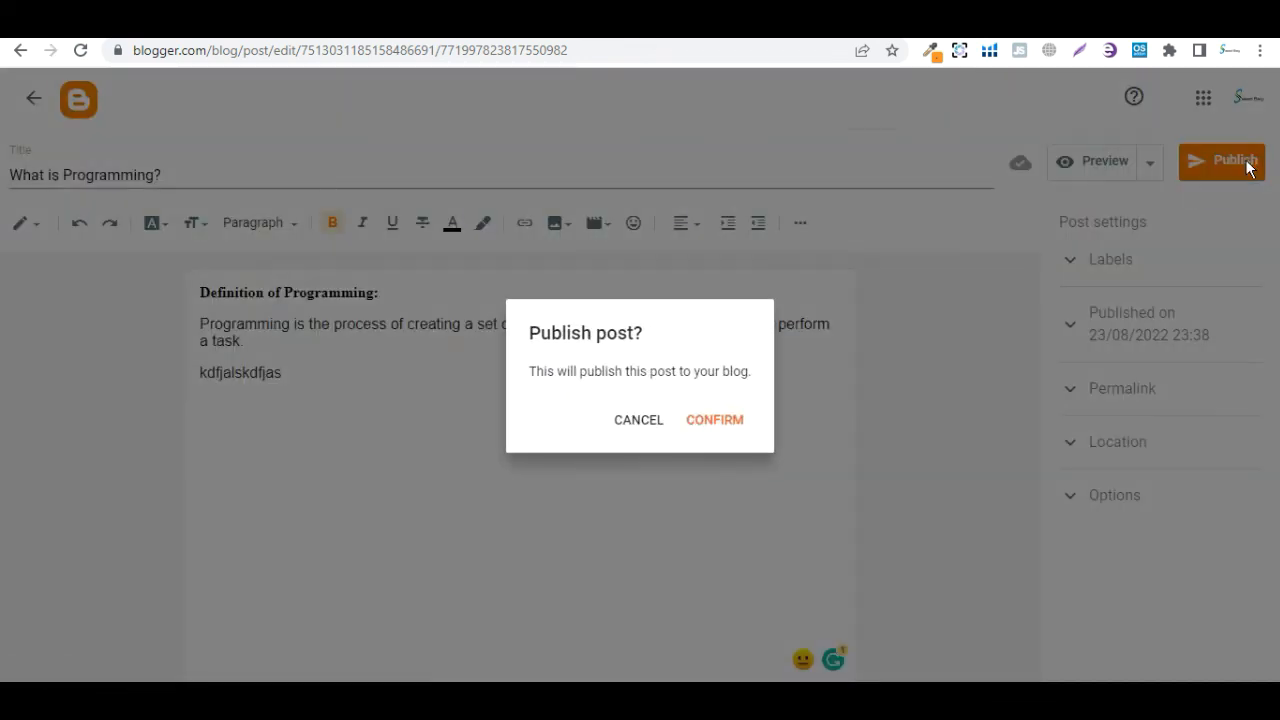
pyautogui.click(712, 421)
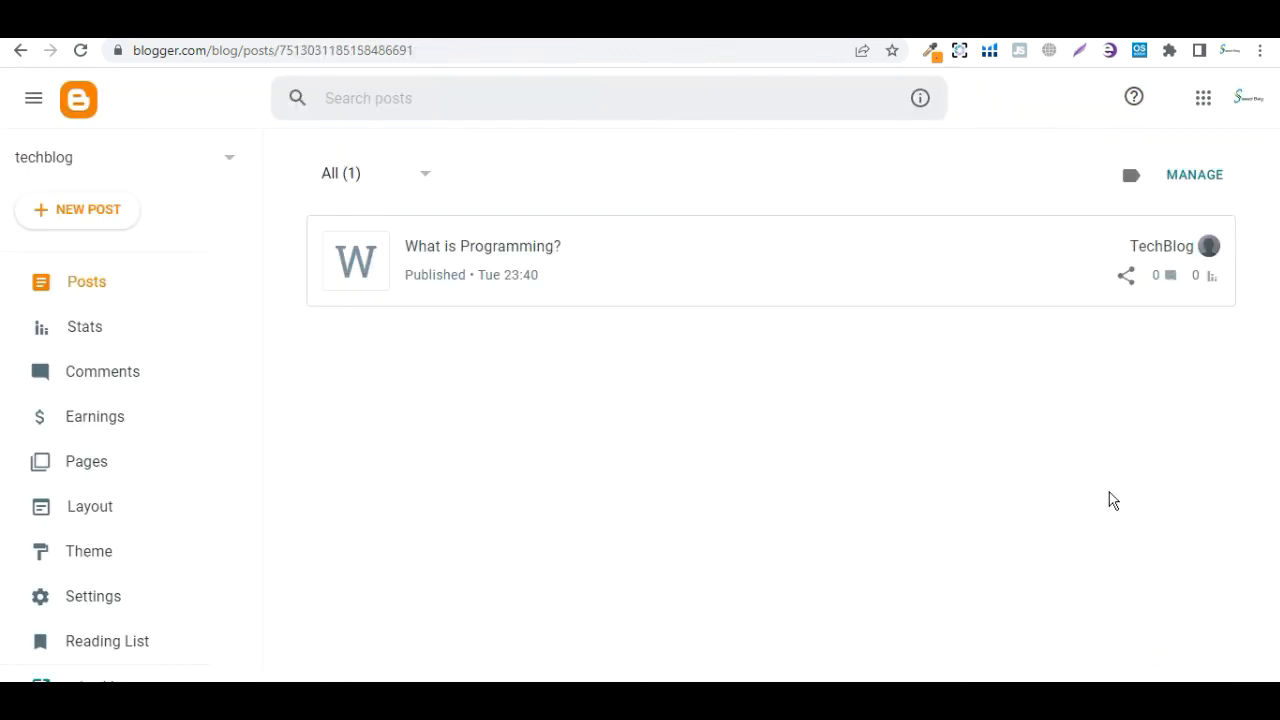
# View the published "What is Programming?" post on the live blog down to its comment field, and return to the posts list
pyautogui.moveTo(1148, 281)
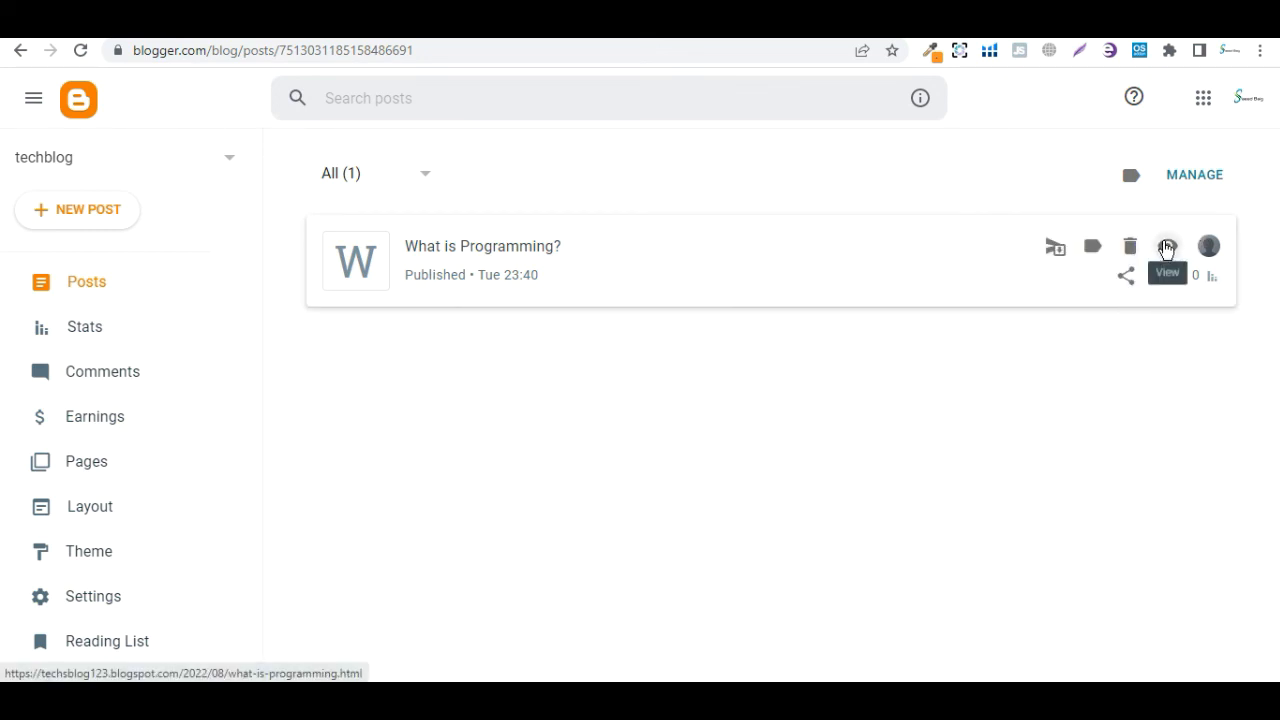
pyautogui.click(1167, 246)
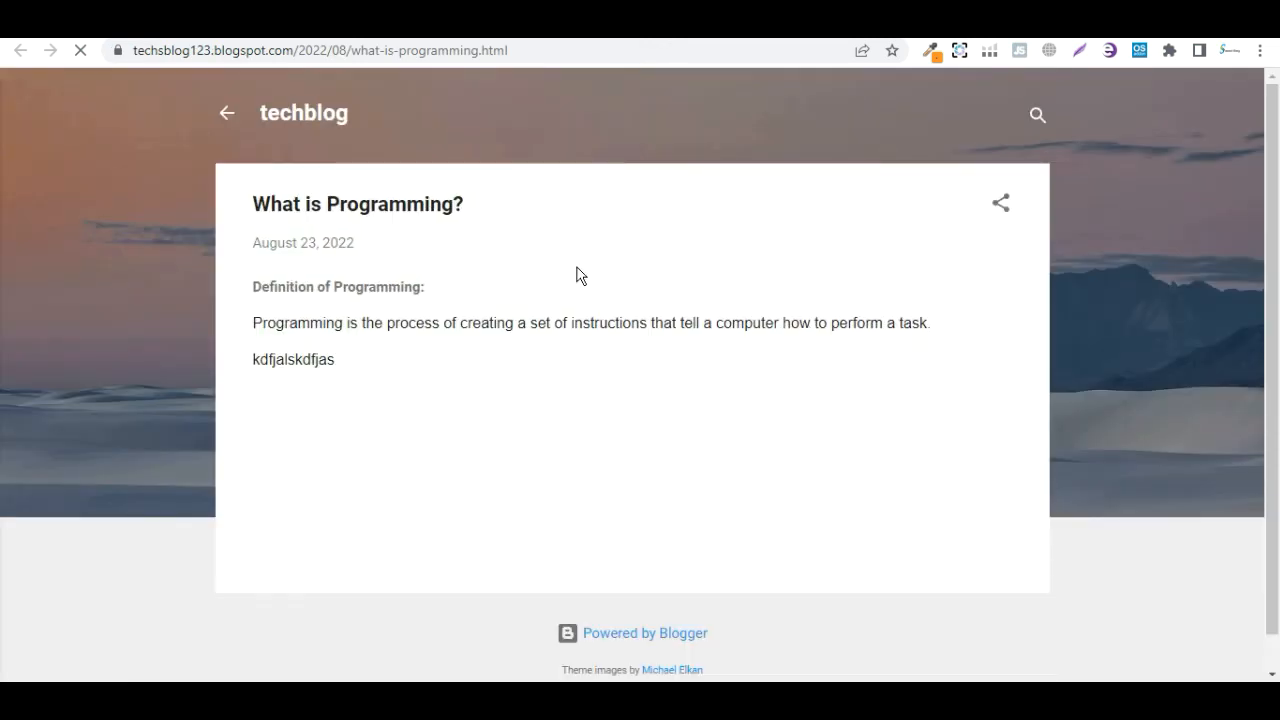
pyautogui.moveTo(256, 207); pyautogui.dragTo(354, 269)
pyautogui.click(366, 290)
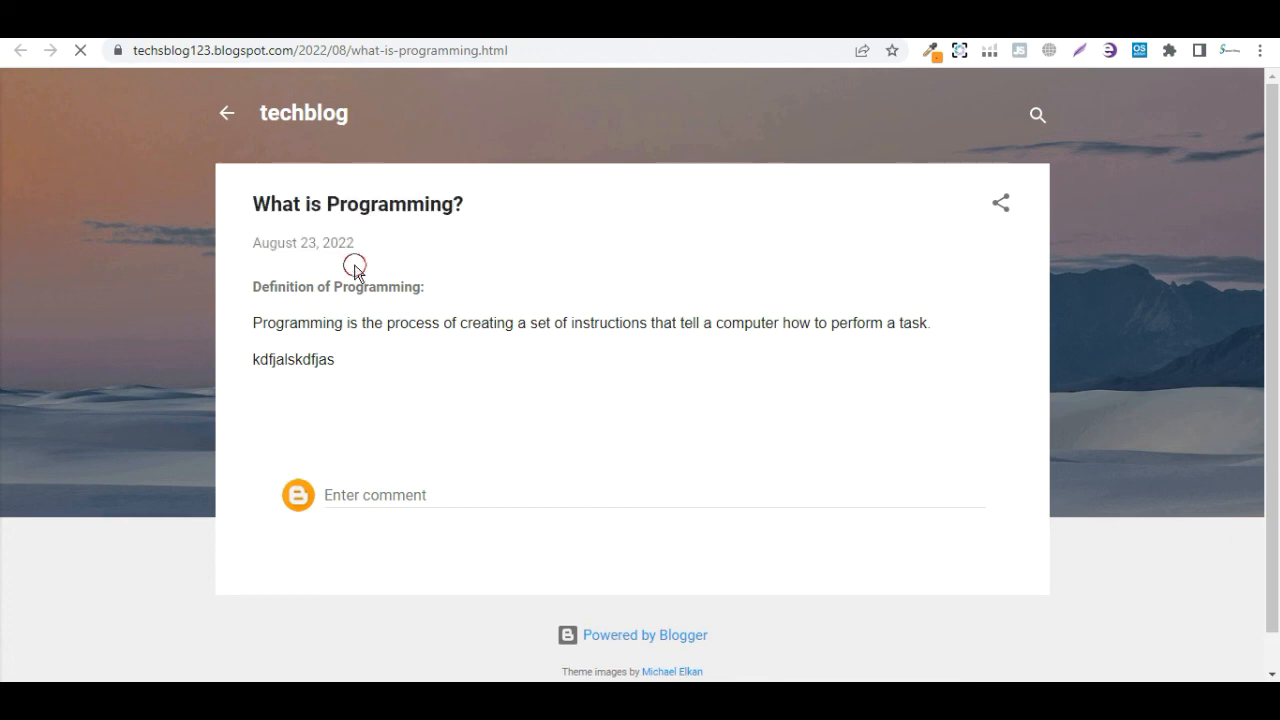
pyautogui.scroll(-1, 388, 396)
pyautogui.click(417, 455)
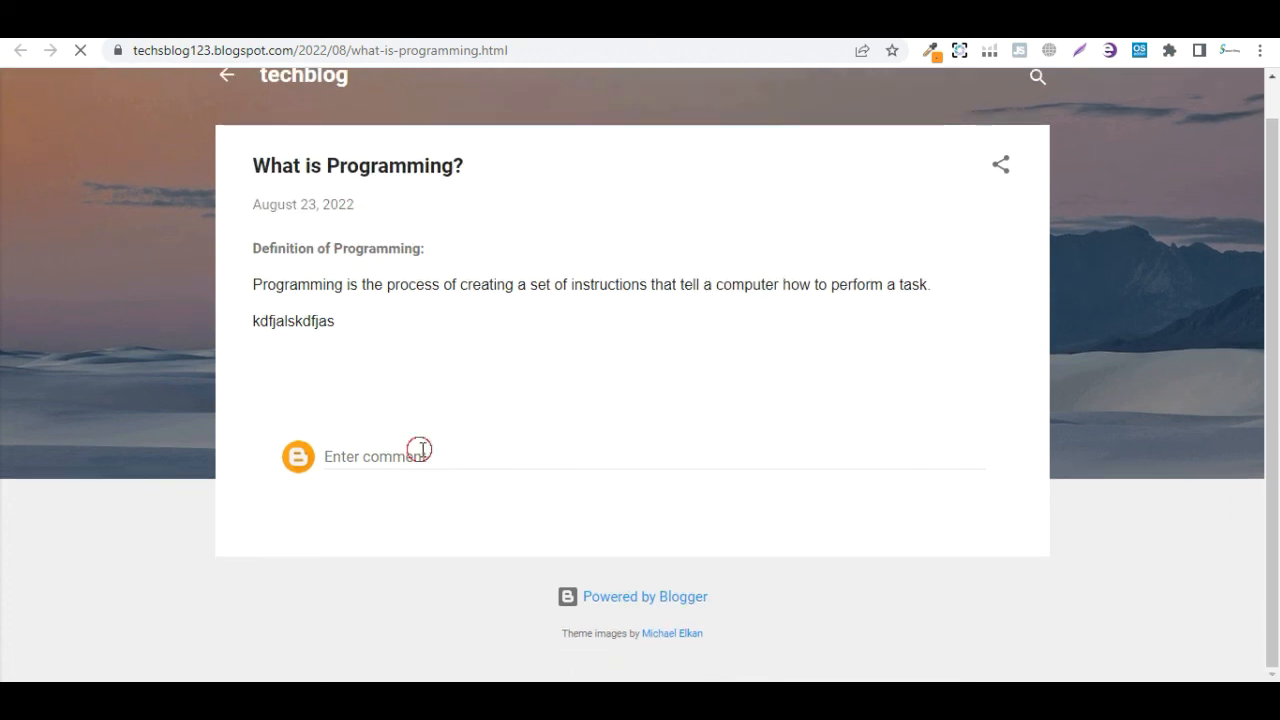
pyautogui.click(120, 22)
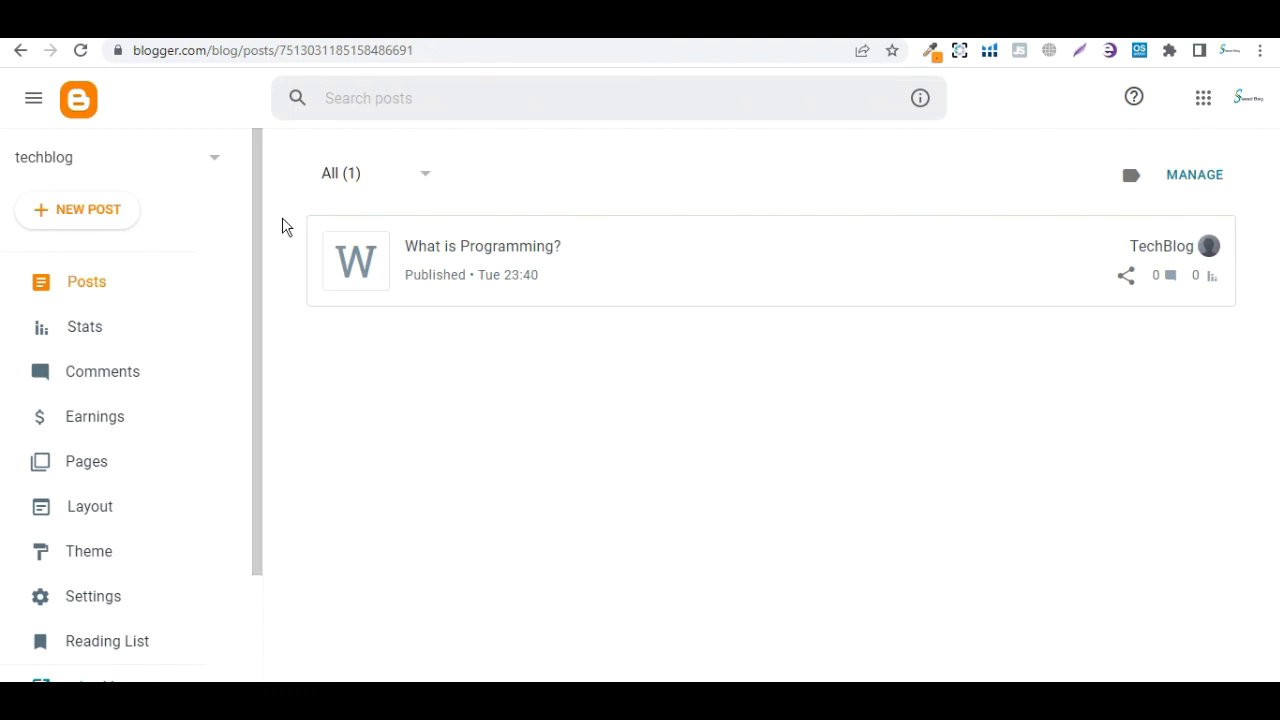